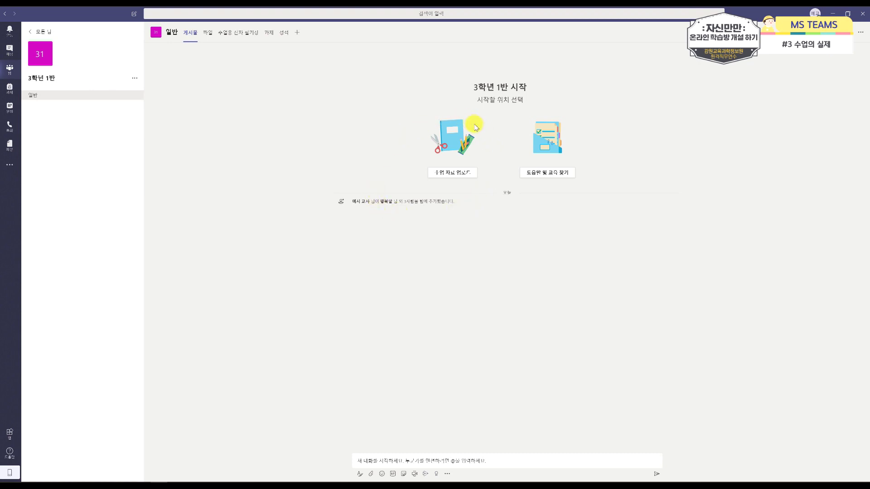
Step: Post "안녕하세요 오늘의 수업 시작에 앞서서 출석체크를 하겠습니다." as a new conversation in the 일반 channel
left_click(407, 460)
type("ㅇ")
key("BackSpace")
type("안녕하세요")
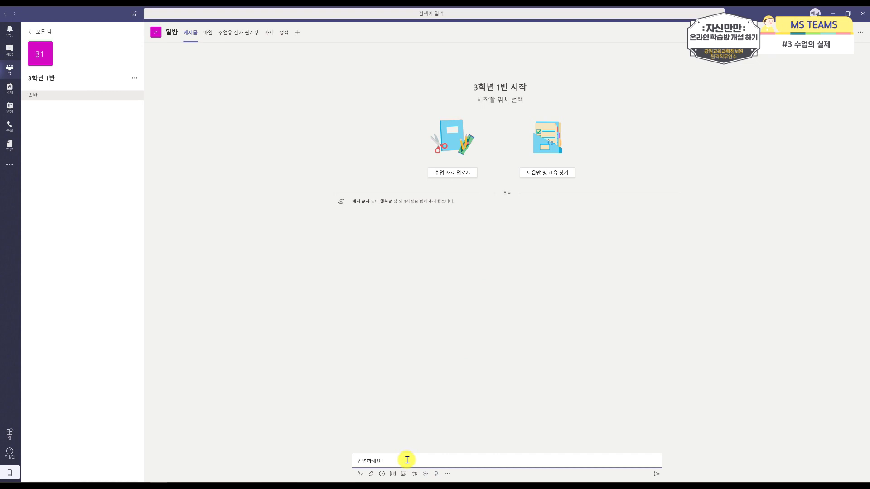
type(" 오늘의 수업 시작에 앞서 추")
key("BackSpace")
key("BackSpace")
key("BackSpace")
key("BackSpace")
type("서 출석쳌크를 하겠습니다.")
key("Return")
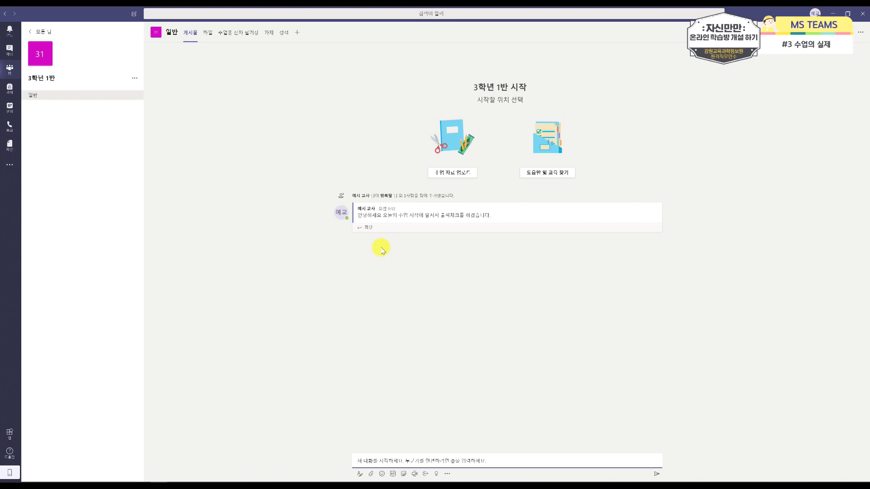
Step: Reply "네 선생님" to the attendance post and add a heart reaction to that reply
left_click(366, 227)
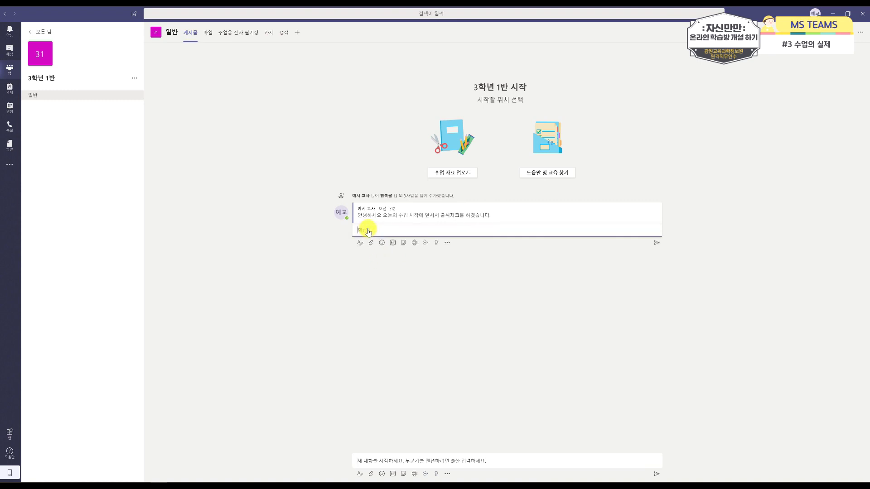
type("네 선생님")
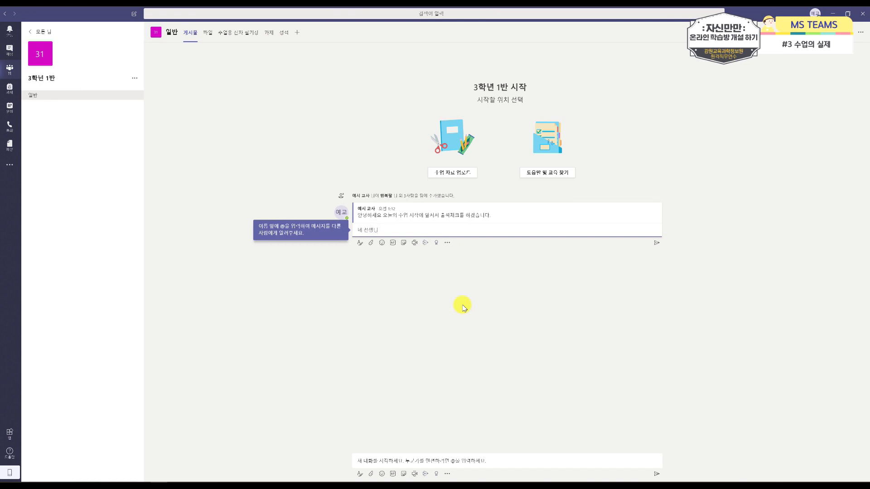
key("Return")
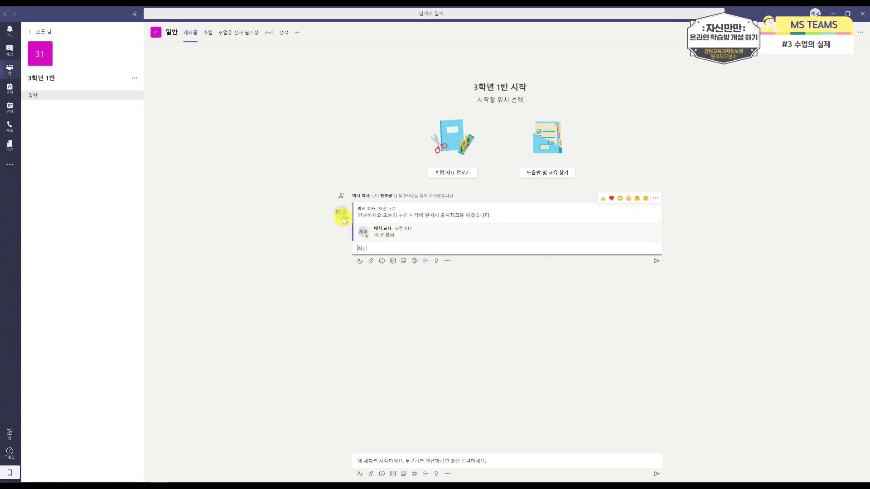
left_click(392, 248)
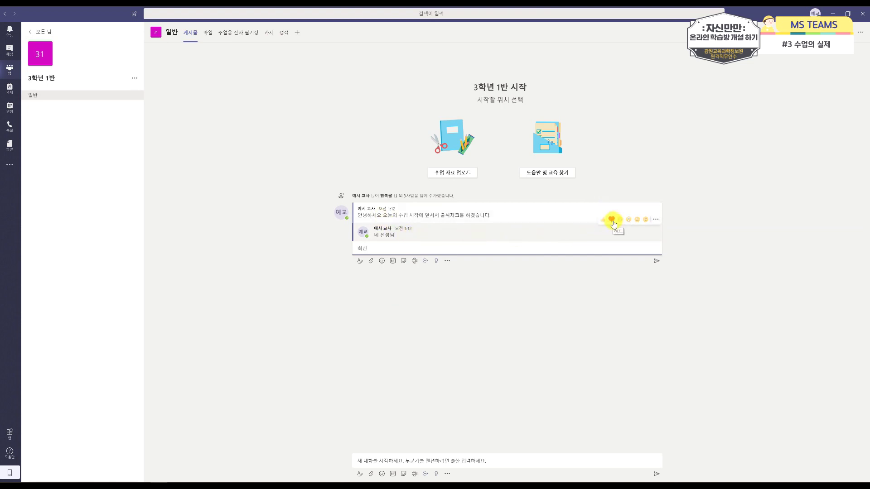
left_click(611, 220)
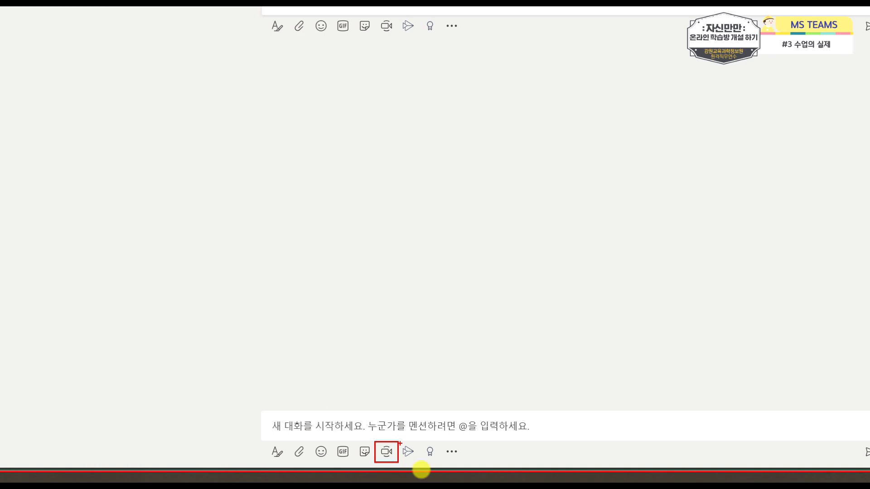
Step: Start an instant channel meeting titled "출석체크합니다. 잘 있었나요?"
left_click(386, 452)
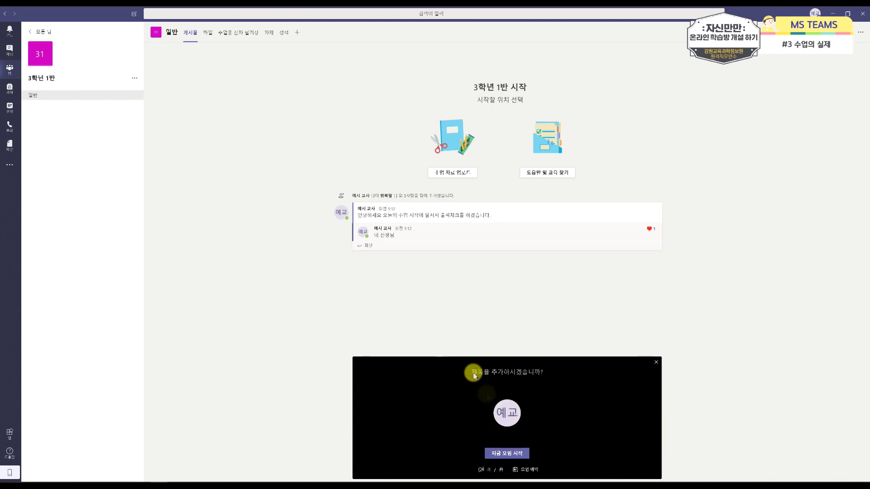
left_click(505, 372)
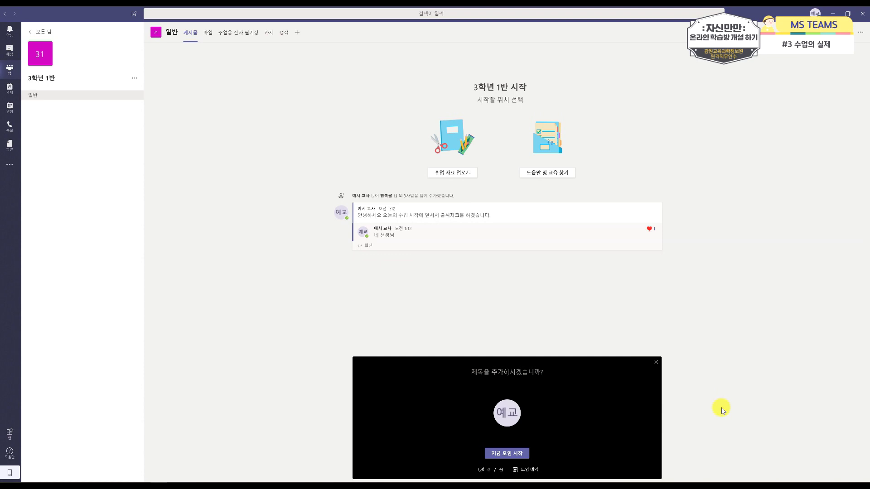
type("출석체크합니다. 잘 있었니ㅇ")
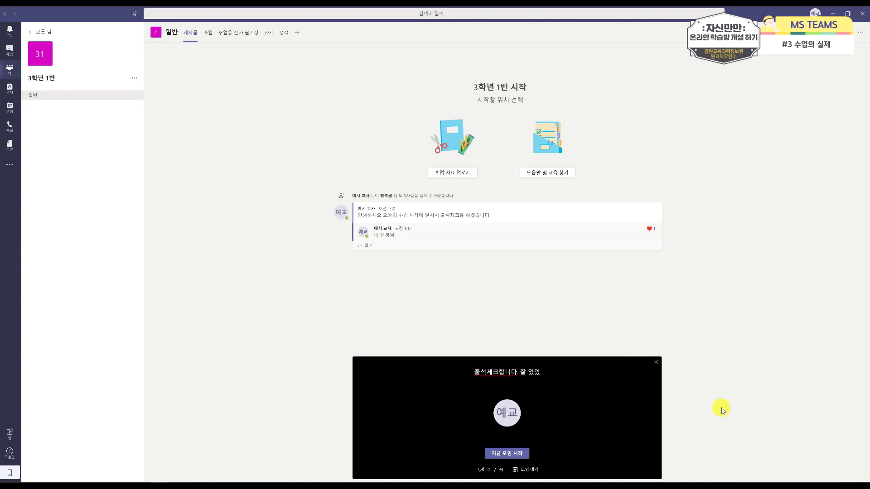
key("BackSpace")
key("BackSpace")
type("나요?")
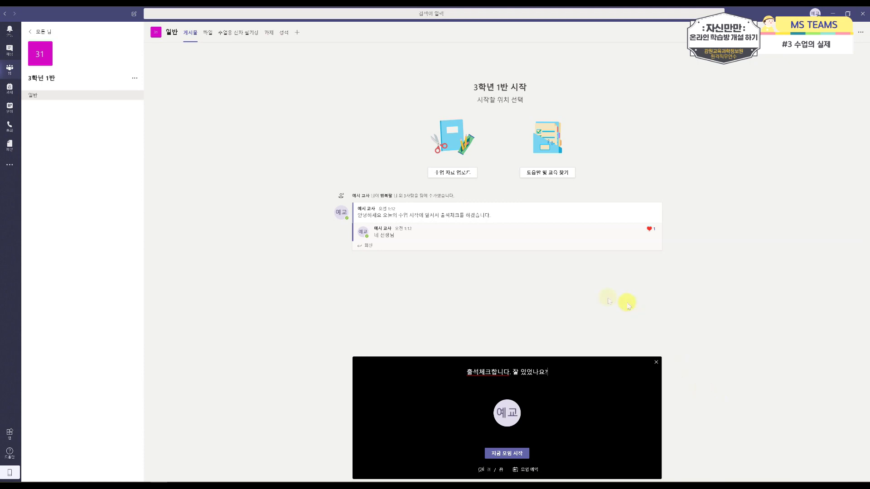
mouse_move(388, 236)
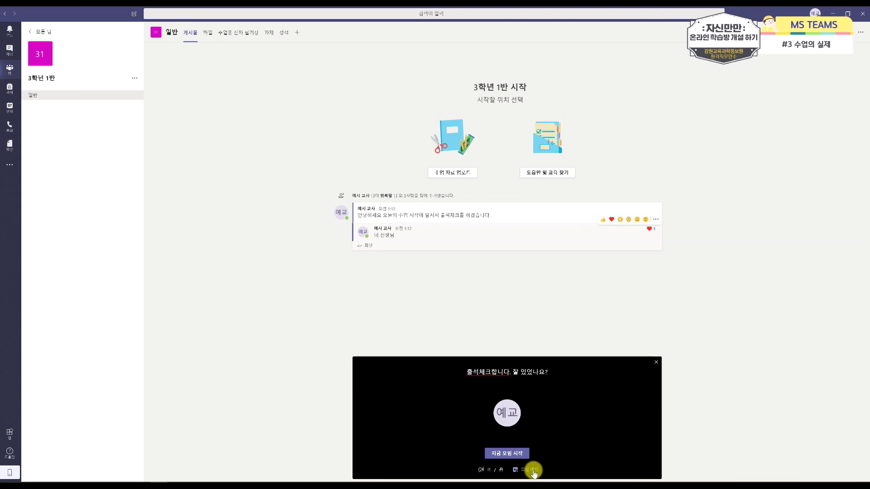
left_click(515, 453)
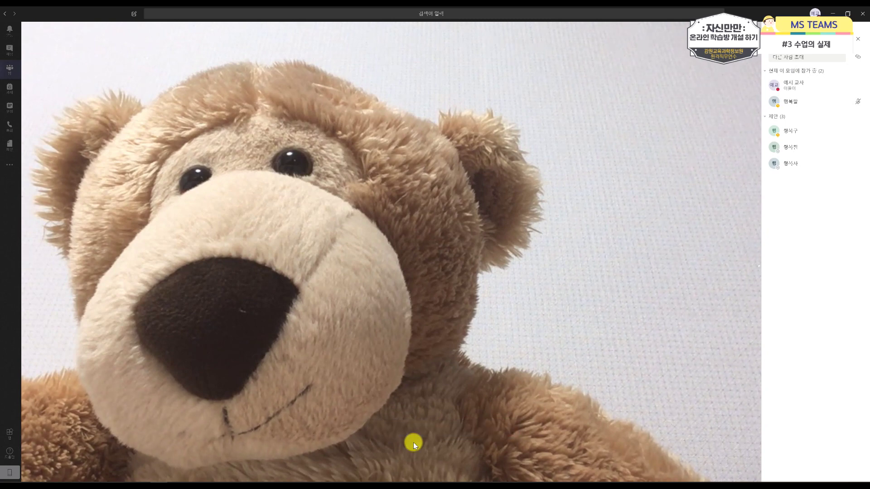
Step: Send "지금부터 수업 시작하겠습니다." in the meeting chat and switch back to the participant list
mouse_move(398, 472)
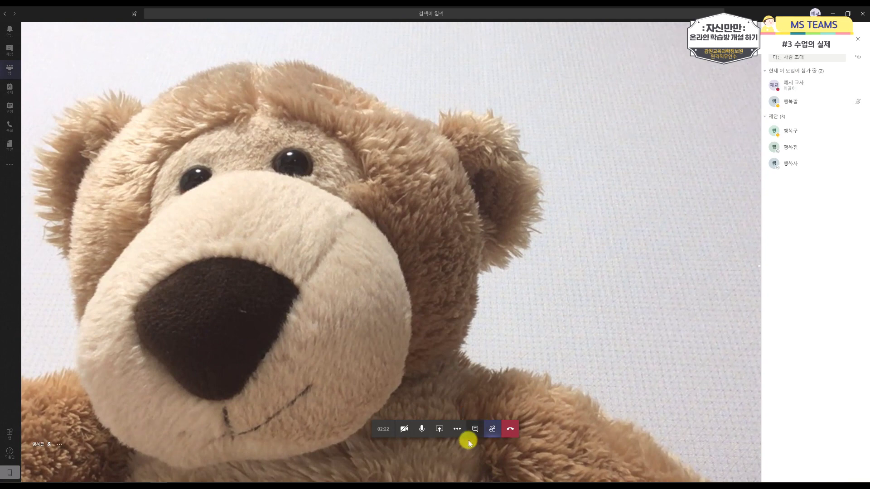
left_click(477, 431)
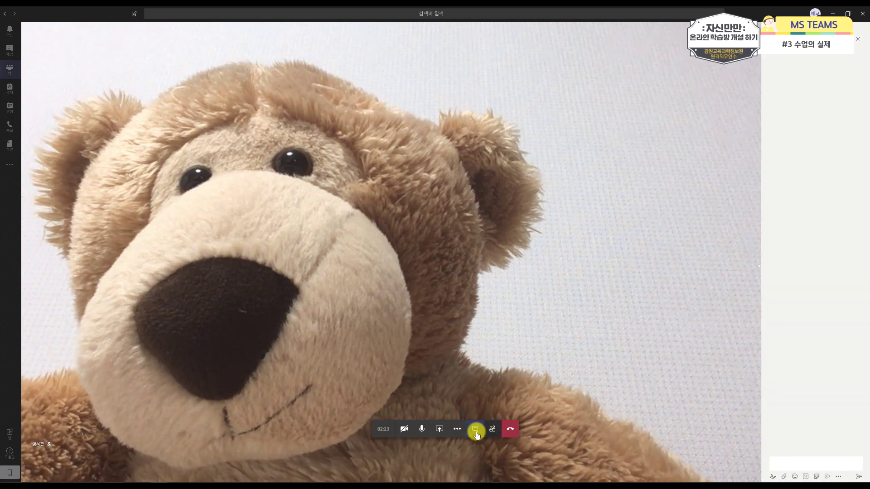
left_click(790, 464)
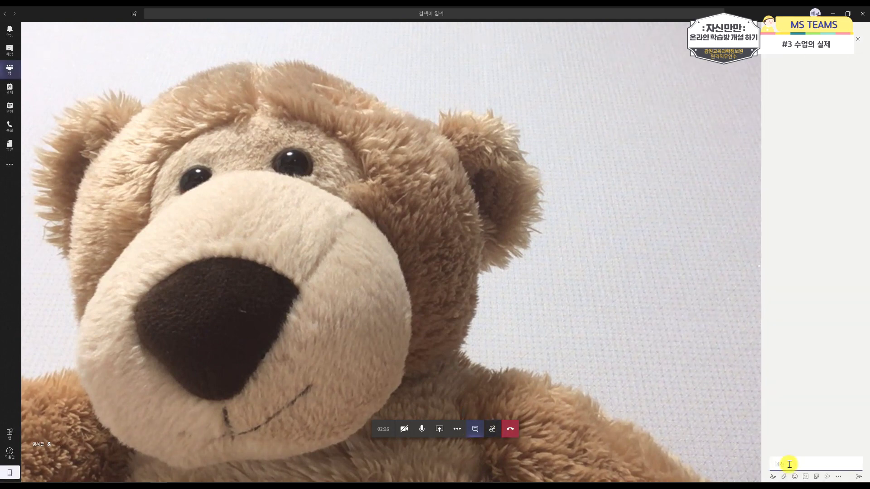
type("지금부터 수어")
type("ㅂ을 시작합니다")
key("Return")
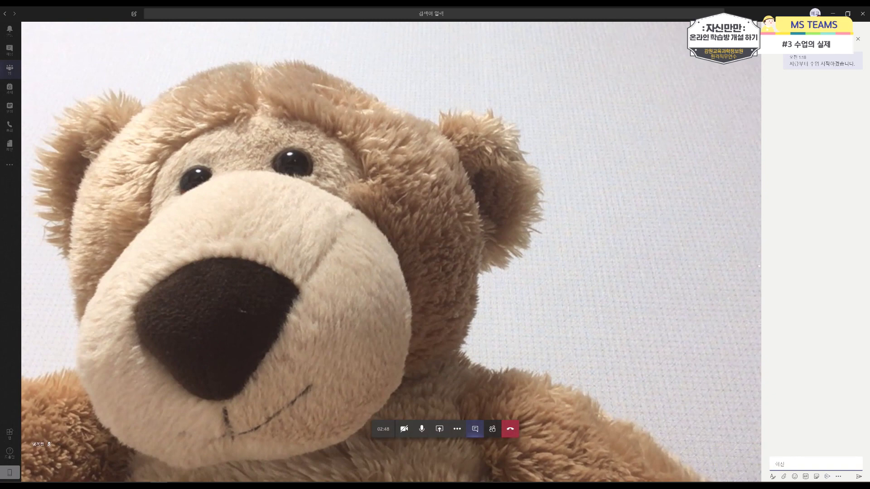
left_click(492, 429)
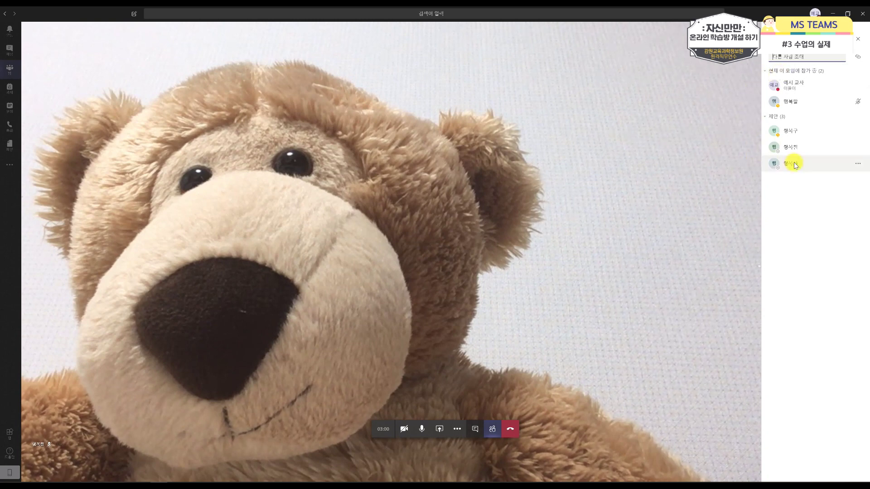
Step: Share a Microsoft Whiteboard with the meeting participants
left_click(439, 430)
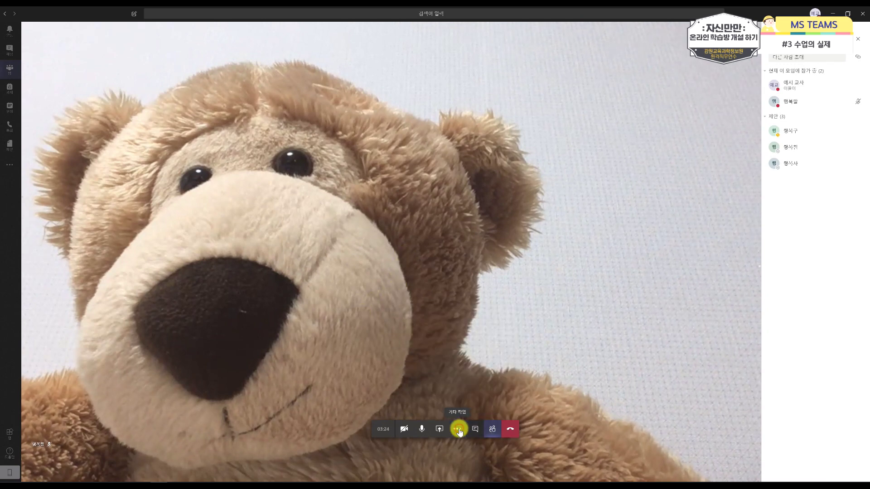
left_click(441, 430)
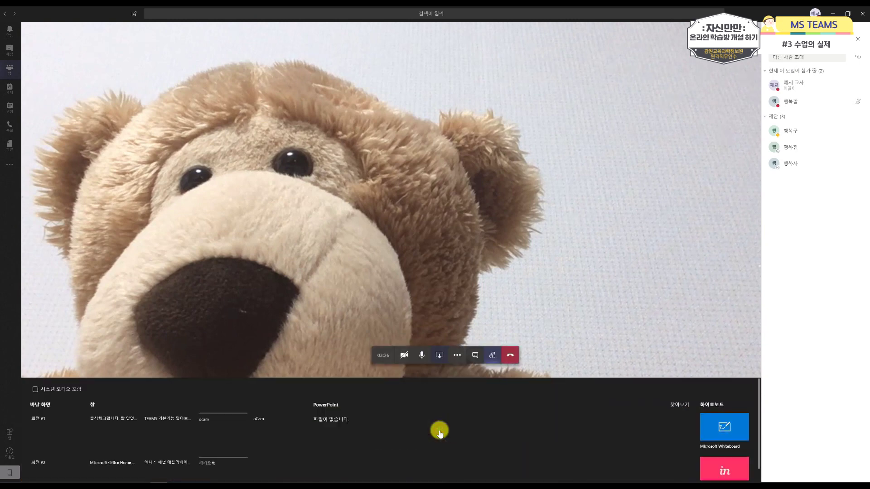
left_click(730, 433)
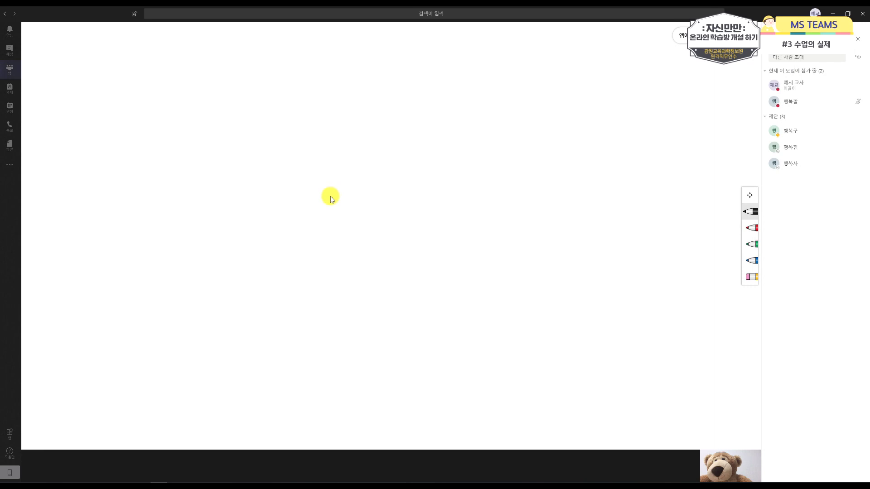
Step: Handwrite "안녕" with the black pen on the shared whiteboard, and stop presenting it
mouse_move(253, 138)
left_mouse_down()
mouse_move(285, 165)
mouse_move(294, 154)
left_mouse_up()
mouse_move(256, 169)
left_mouse_down()
mouse_move(258, 191)
mouse_move(290, 195)
left_mouse_up()
mouse_move(347, 135)
left_mouse_down()
mouse_move(382, 159)
mouse_move(386, 148)
mouse_move(391, 175)
left_mouse_up()
mouse_move(378, 182)
left_mouse_down()
mouse_move(398, 190)
mouse_move(389, 182)
left_mouse_up()
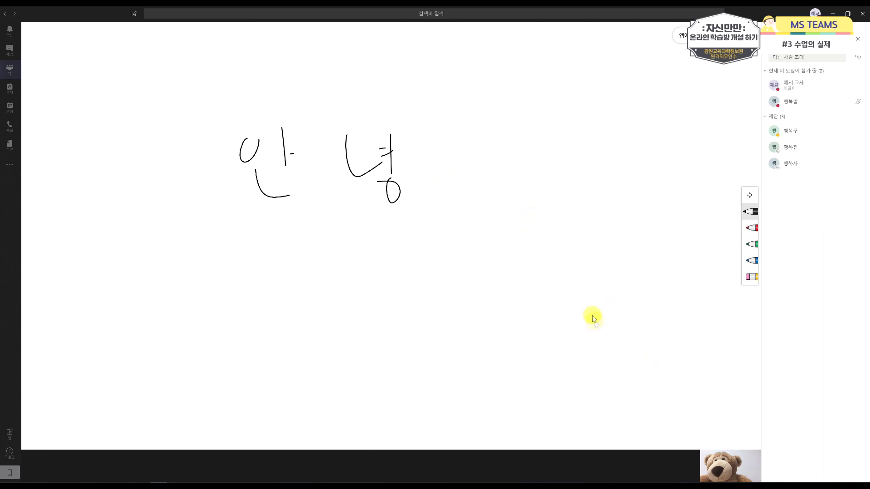
left_click(90, 409)
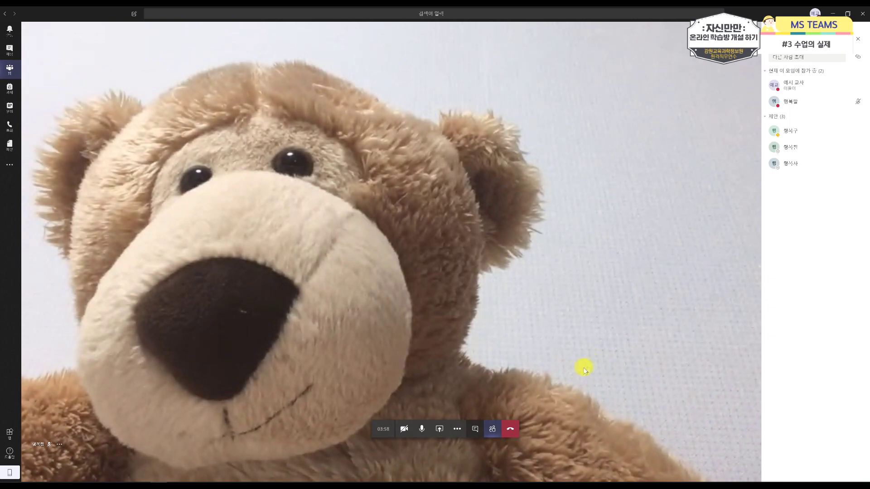
Step: Look over the meeting's additional actions, including recording, and leave the call
left_click(458, 430)
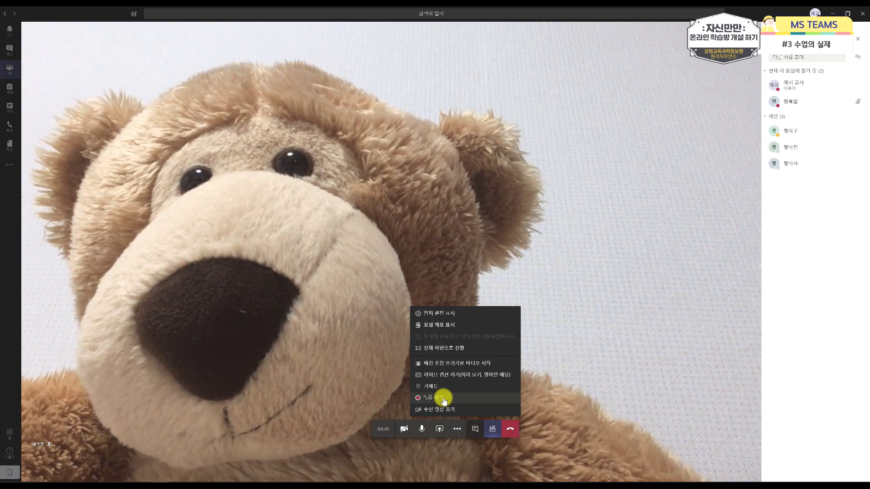
left_click(602, 304)
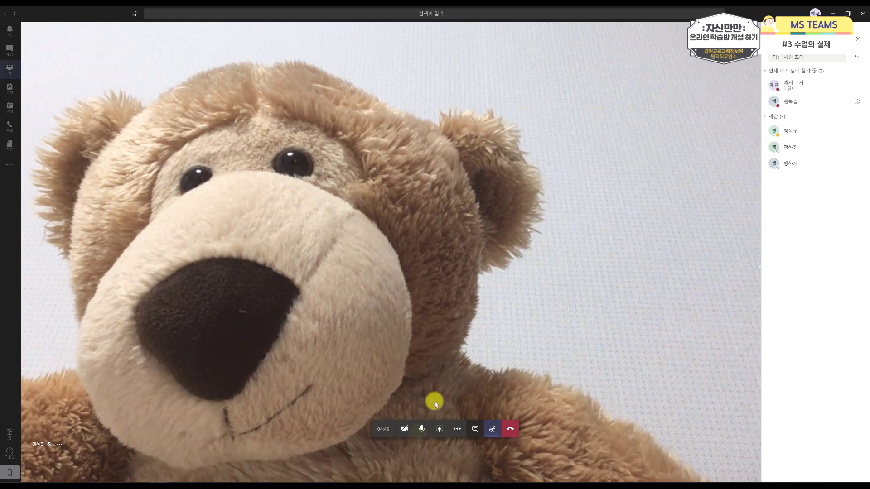
left_click(514, 434)
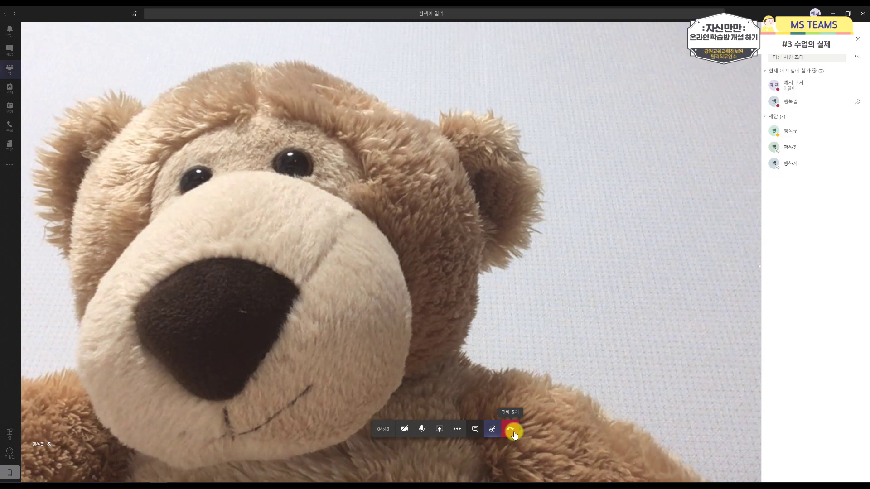
left_click(514, 434)
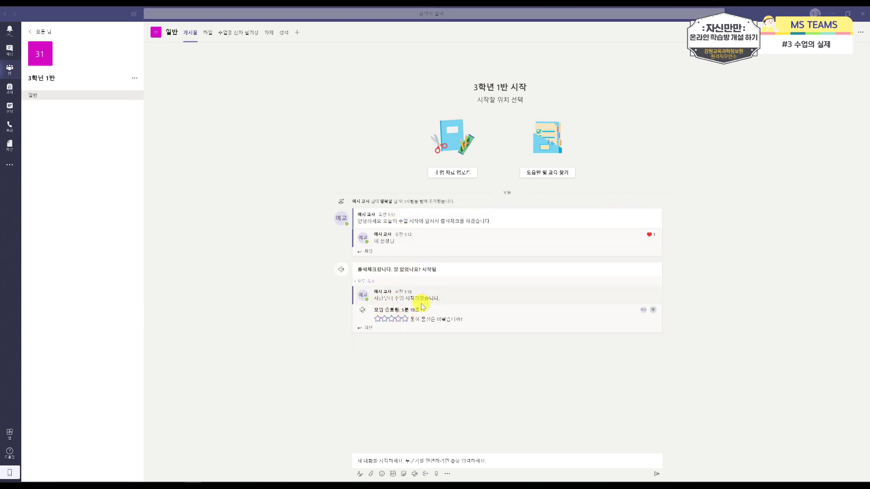
left_click(408, 467)
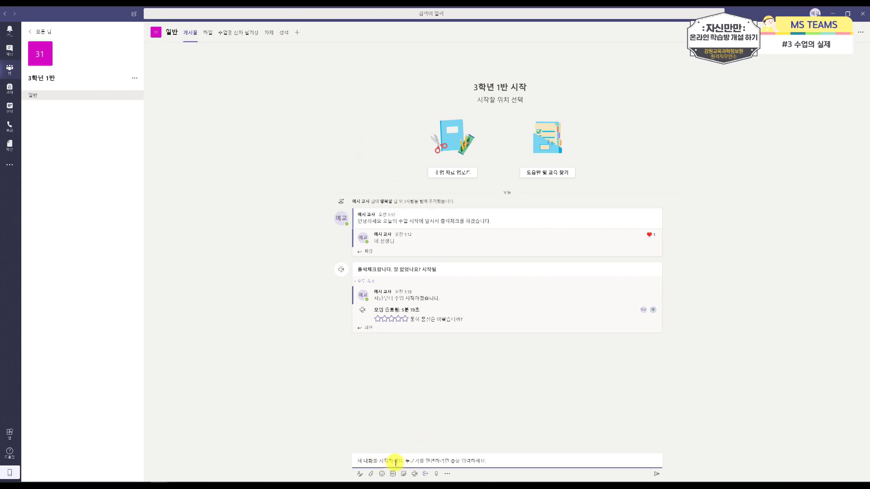
left_click(371, 474)
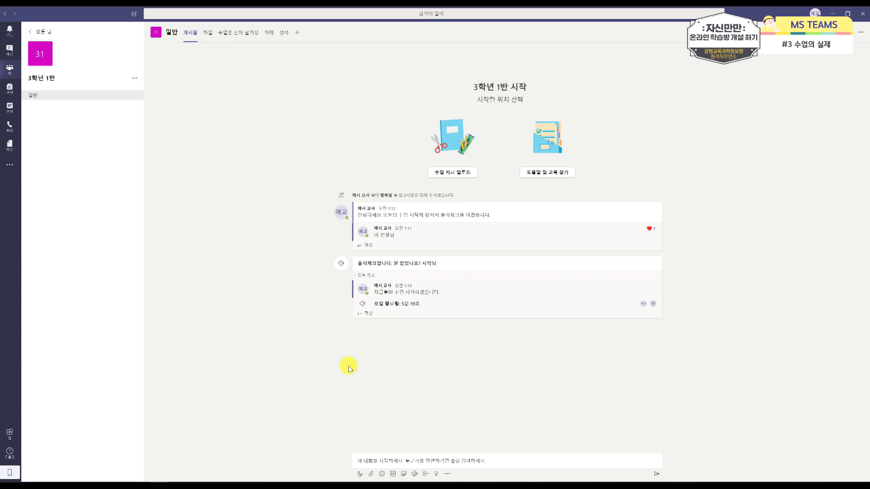
left_click(383, 461)
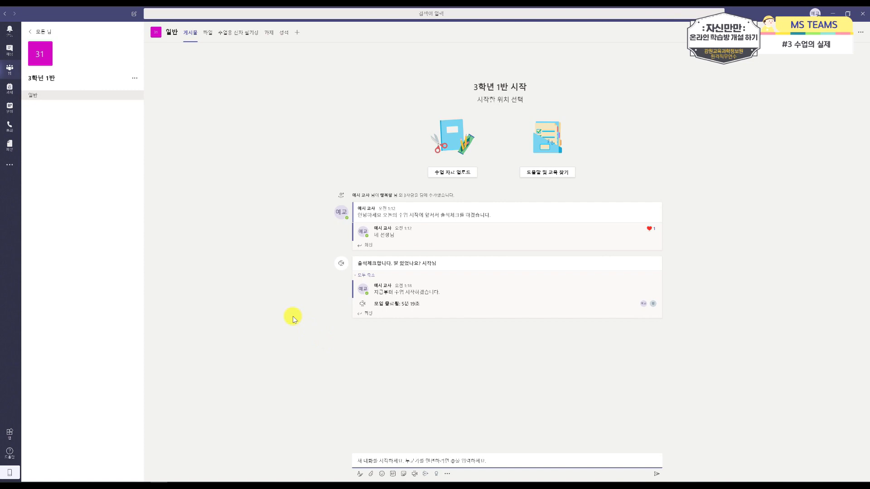
Step: View the class notebook page, and start a new assignment from the class team's assignments page
left_click(232, 38)
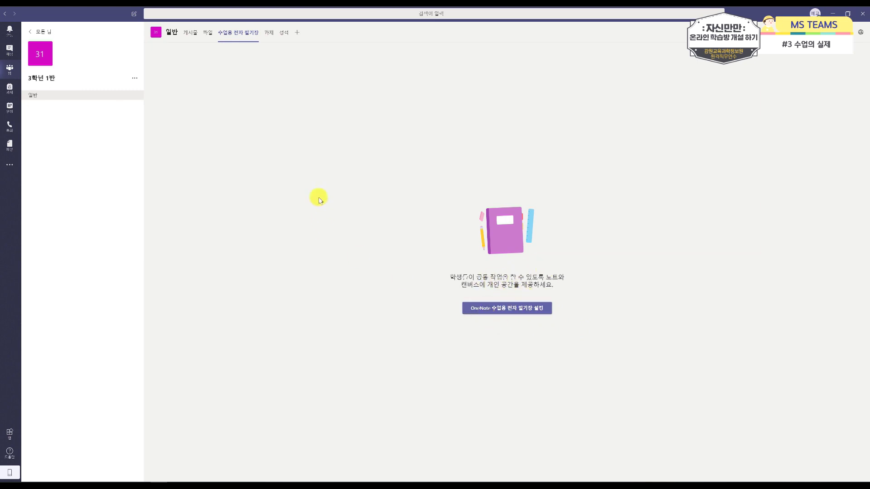
left_click(273, 34)
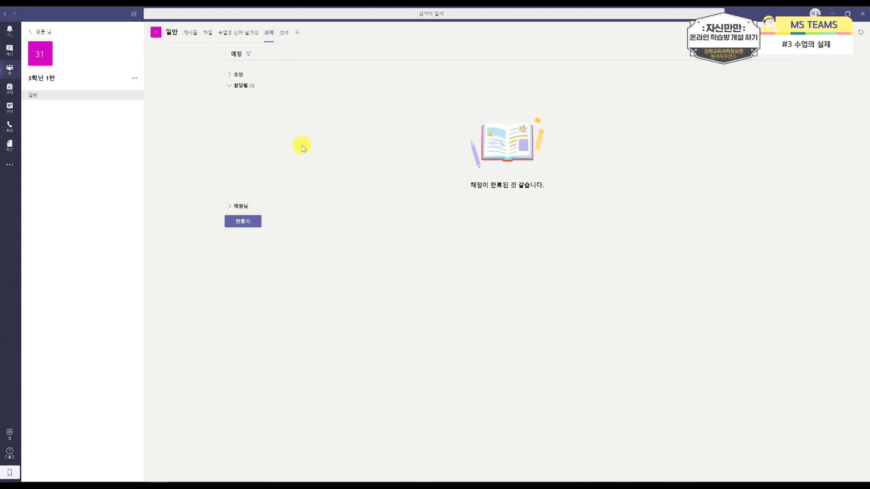
left_click(249, 222)
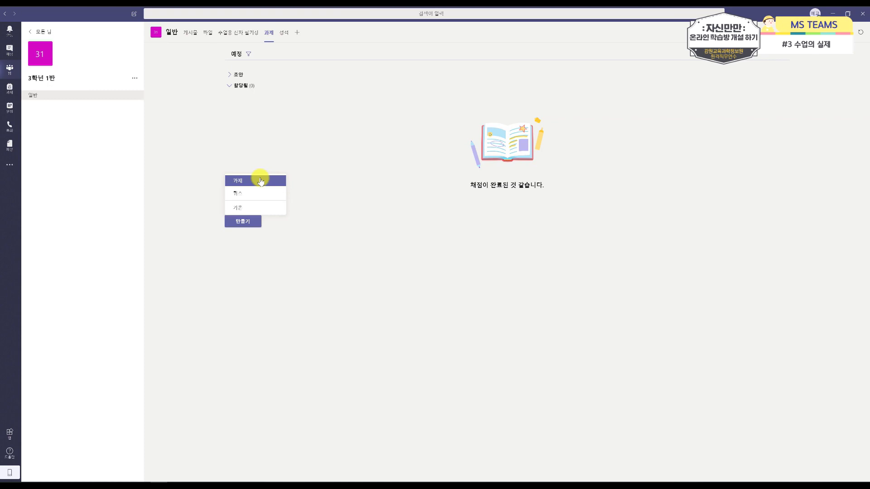
left_click(260, 181)
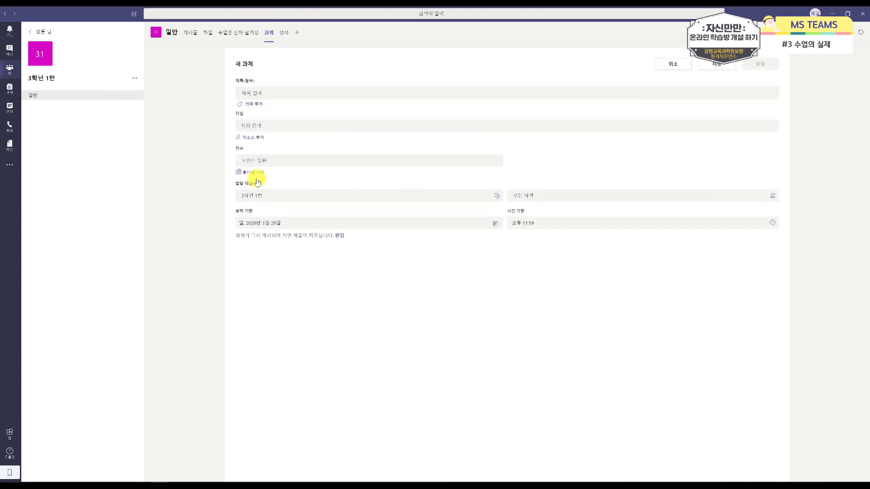
Step: Title the new assignment "1학기 수학 1단원 문제풀이"
left_click(293, 91)
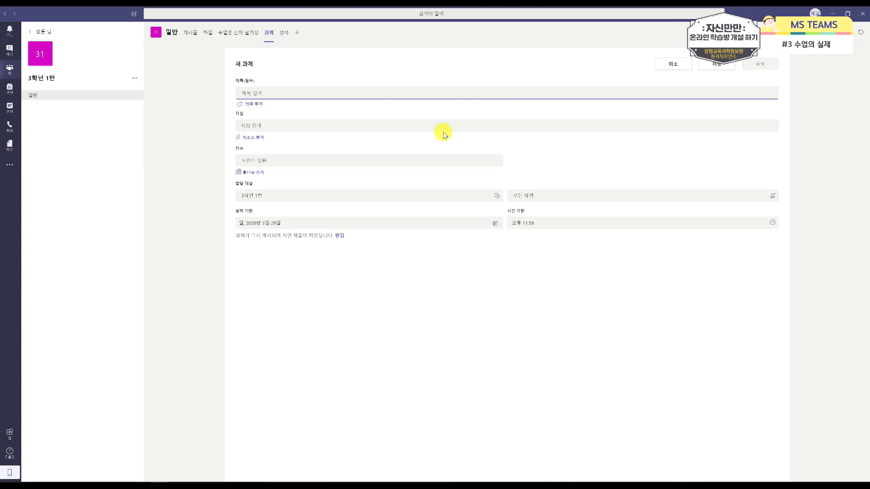
type("오늘의")
key("BackSpace")
key("BackSpace")
key("BackSpace")
type("1")
key("BackSpace")
type("1학기")
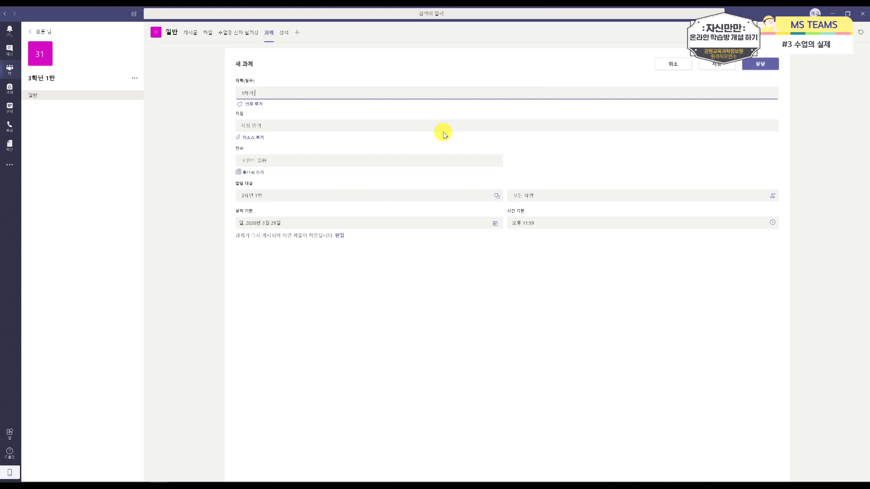
type(" 수학 1단원 모")
type("제풀이")
Step: Look at the assignment's instructions field and the sources for adding resources, without attaching a file
left_click(264, 125)
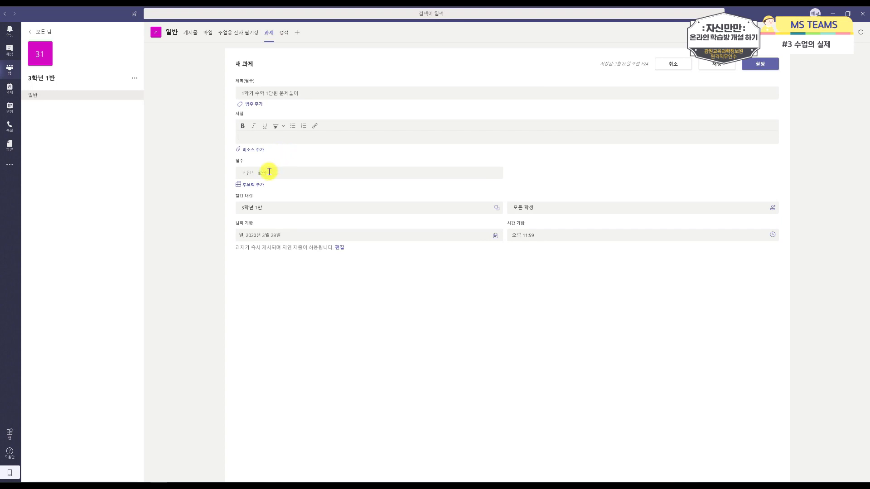
left_click(255, 150)
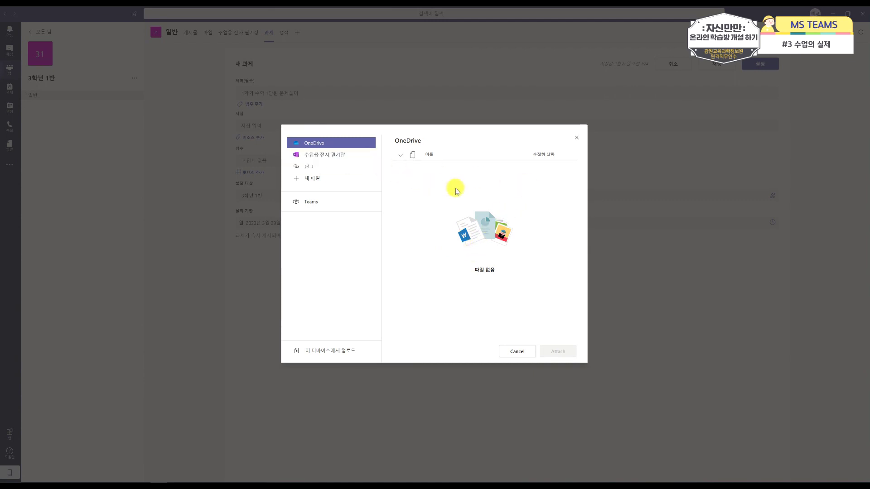
left_click(576, 139)
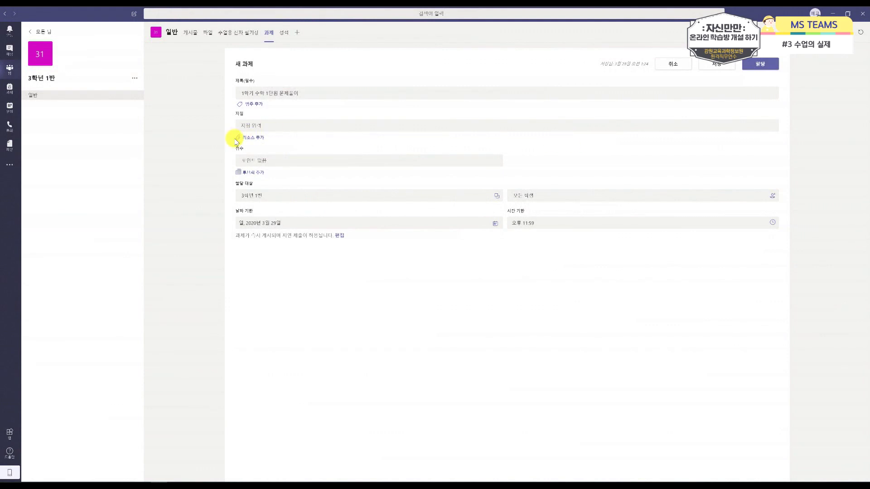
Step: Try 12 as the assignment's points value and clear the field again
left_click(255, 161)
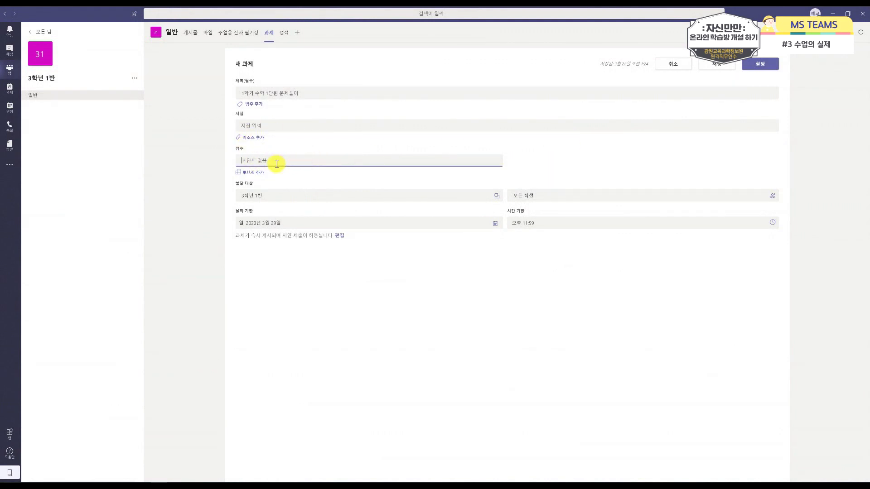
type("12")
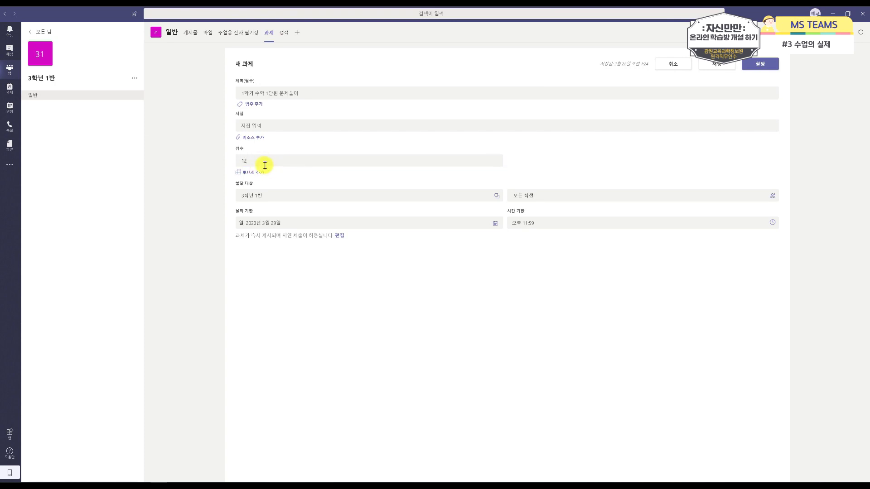
key("Tab")
key("Tab")
left_click(257, 161)
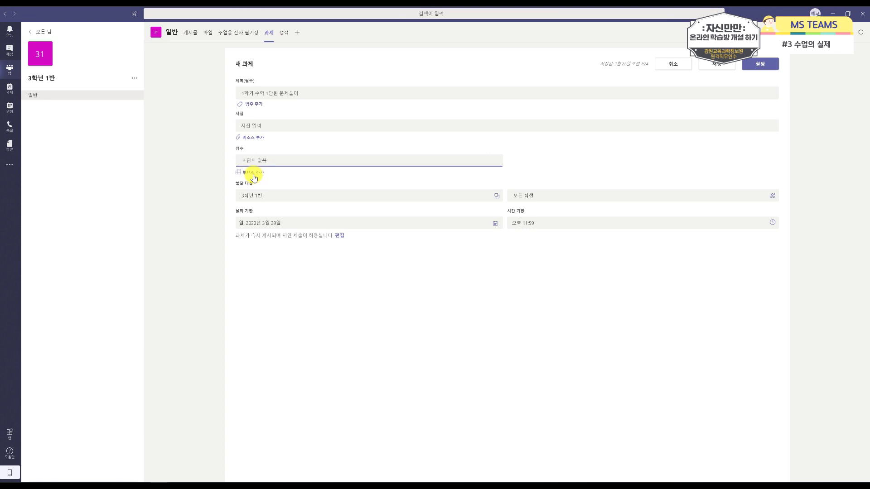
Step: Create a new rubric for the assignment with the title "덧셈과 뺄셈을 능숙하게 할 수 있다."
left_click(249, 173)
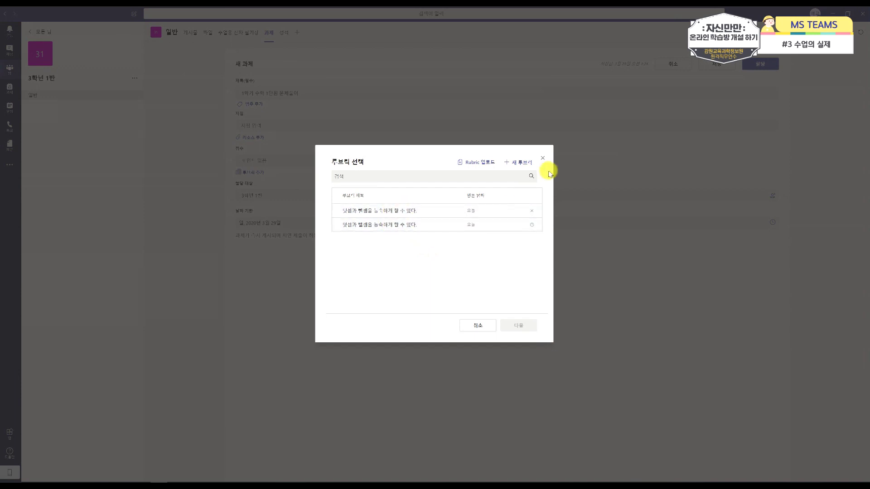
left_click(513, 169)
left_click(150, 97)
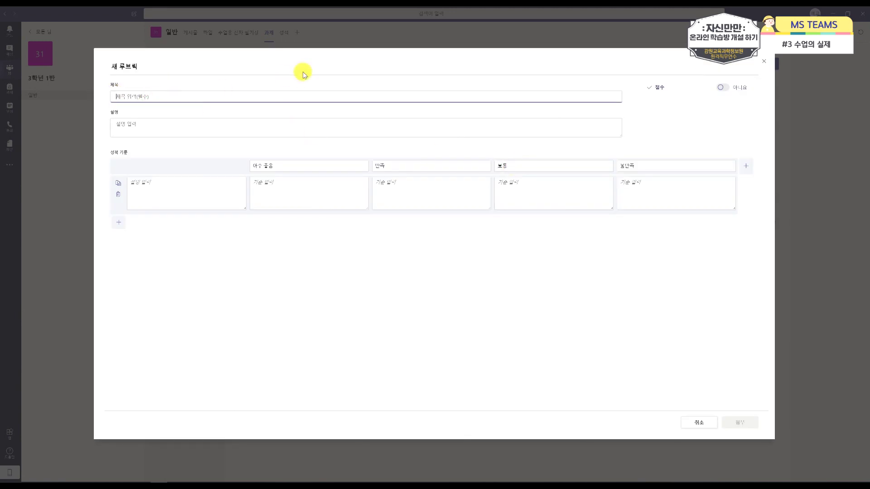
type("댓")
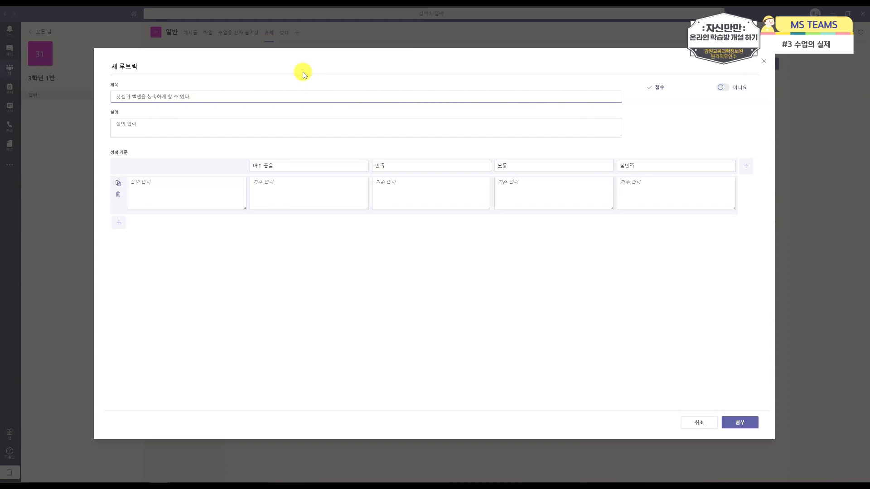
Step: Go through the rubric's description and grading criteria fields, leaving them blank, and attach the rubric to the assignment
left_click(252, 121)
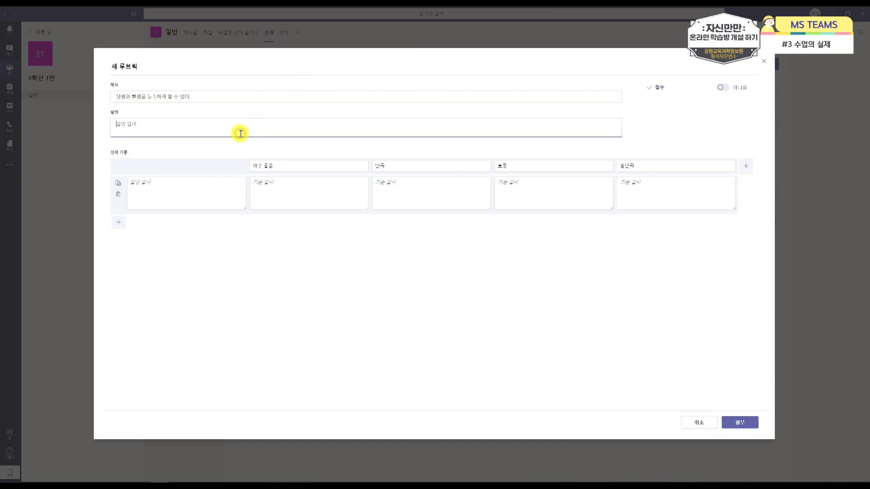
left_click(290, 166)
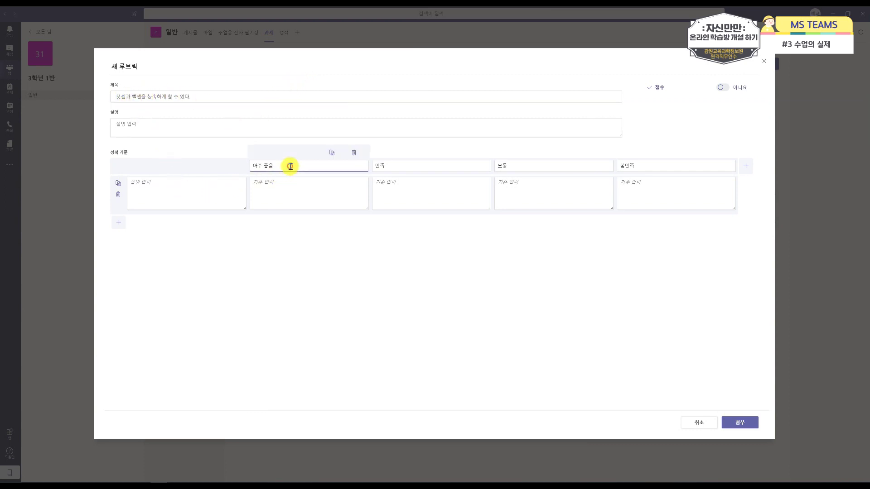
left_click(292, 188)
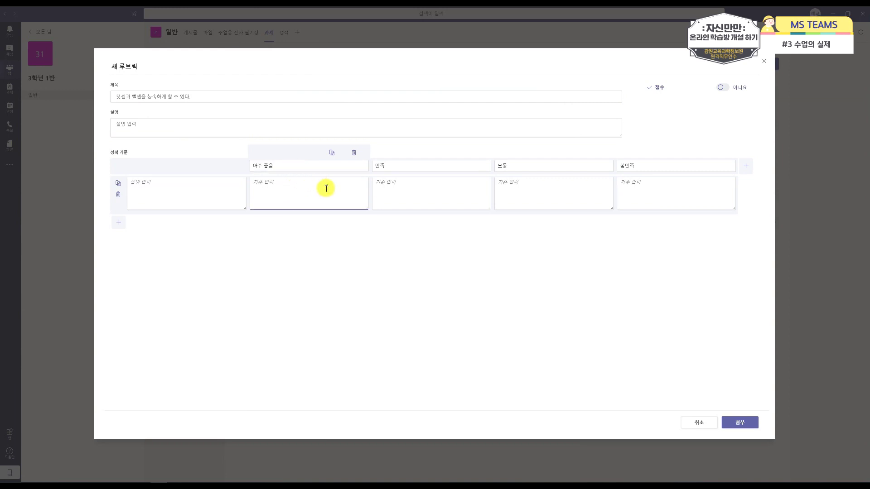
left_click(415, 193)
left_click(539, 186)
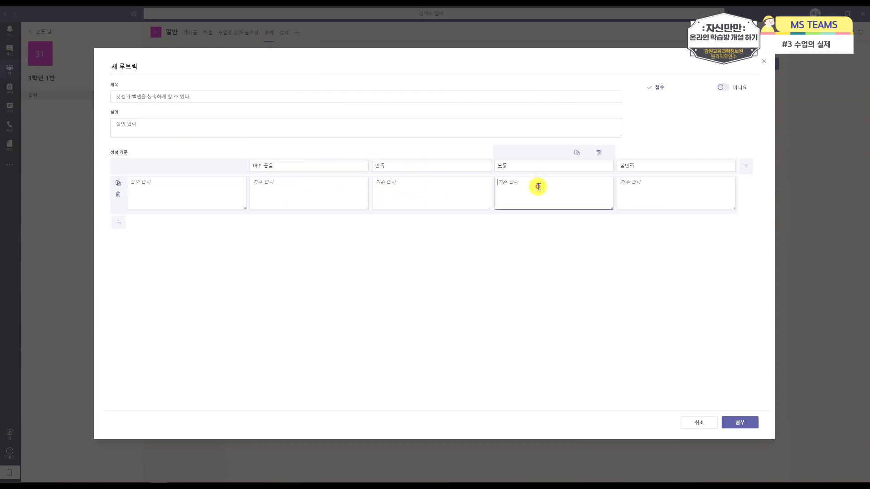
left_click(667, 189)
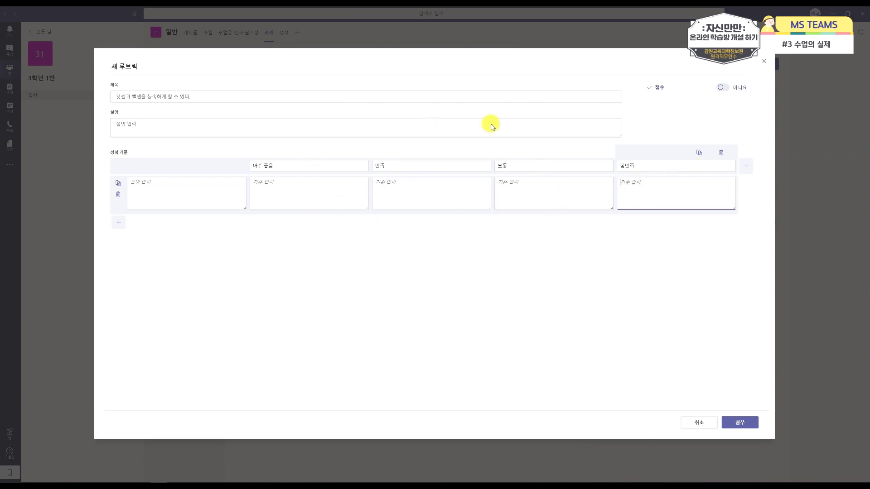
left_click(740, 422)
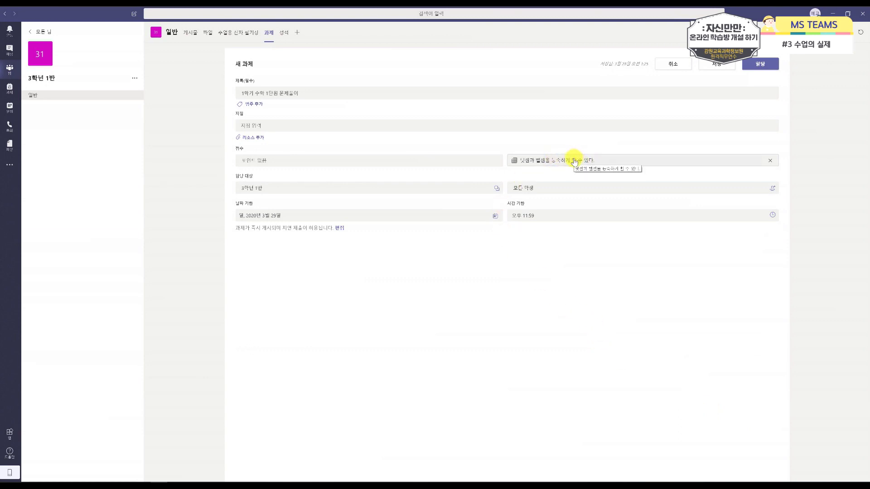
Step: Edit the attached rubric to turn on points for its grading criteria, and update it
left_click(575, 162)
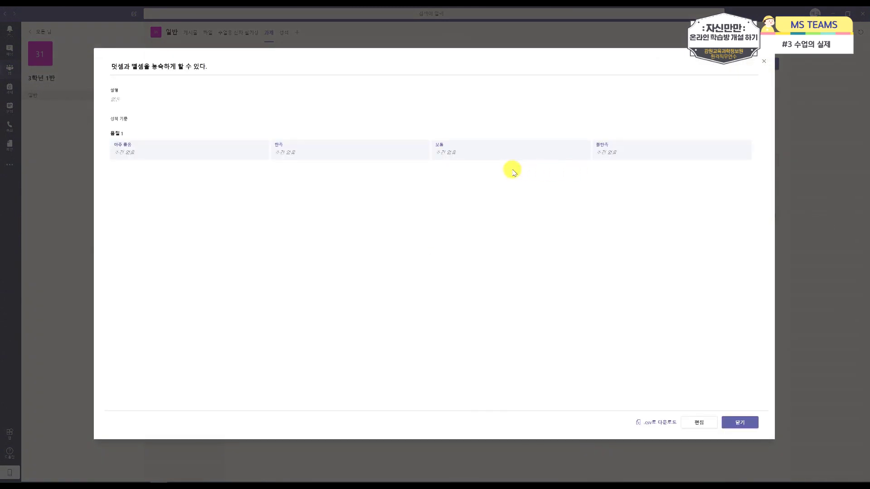
left_click(697, 423)
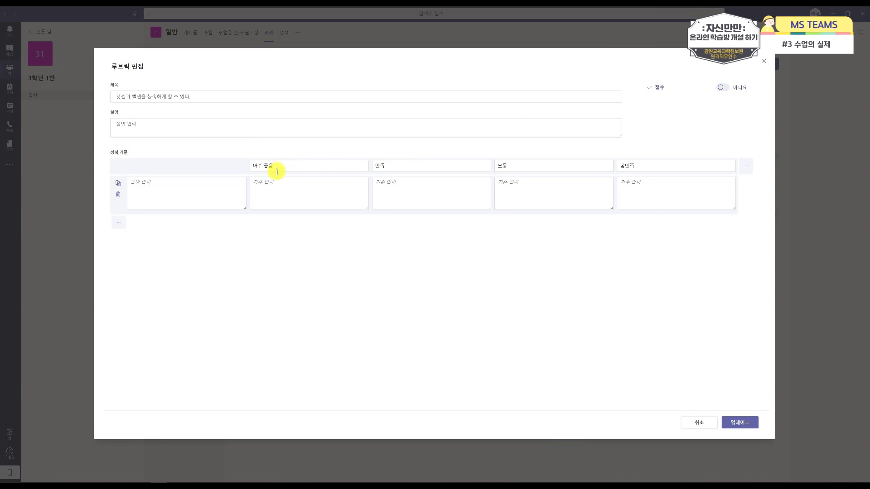
left_click(722, 88)
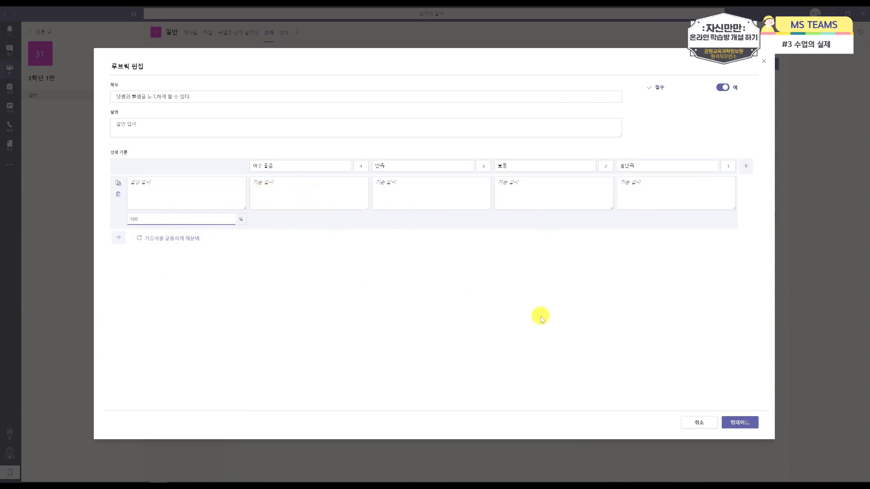
left_click(734, 425)
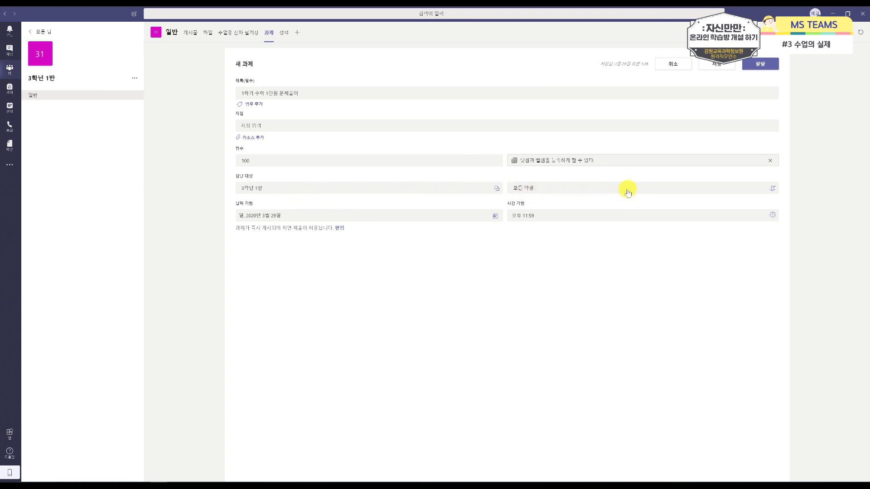
Step: Check the list of students the assignment can be given to, keeping all students assigned
left_click(596, 194)
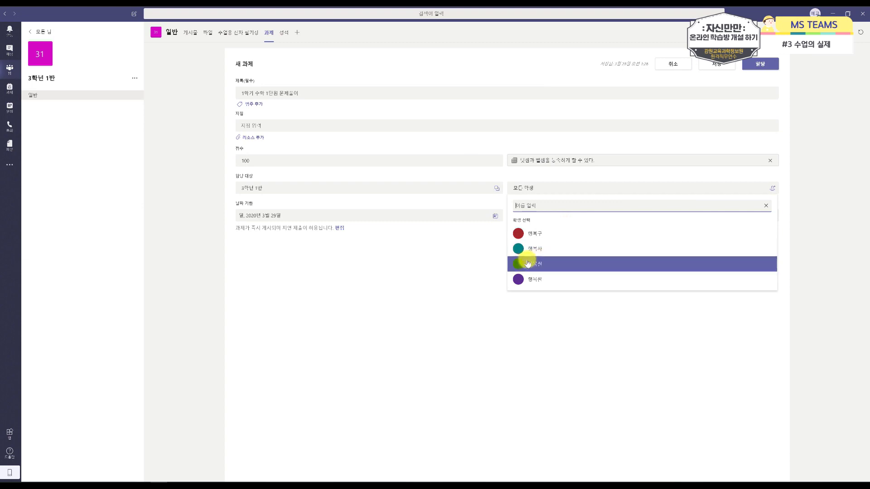
left_click(444, 269)
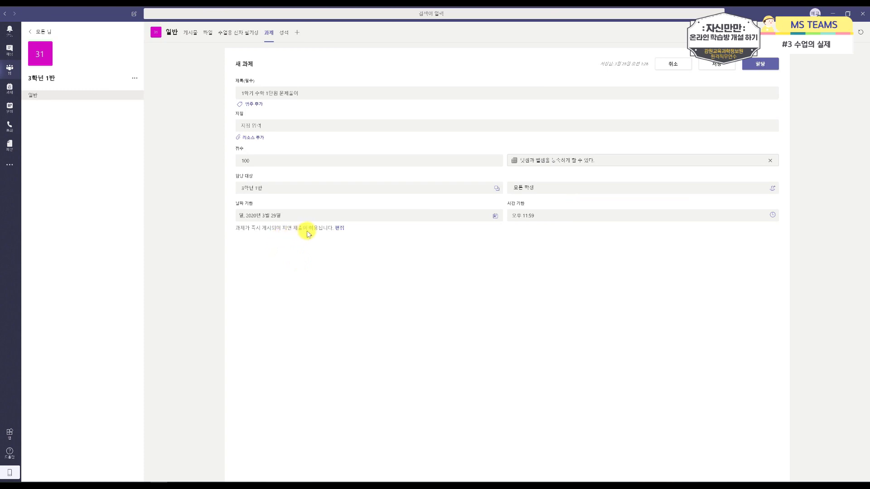
Step: Try the close date option in the assignment's timeline settings to compare late submission rules, and cancel the changes
left_click_drag(287, 230, 311, 229)
left_click(342, 231)
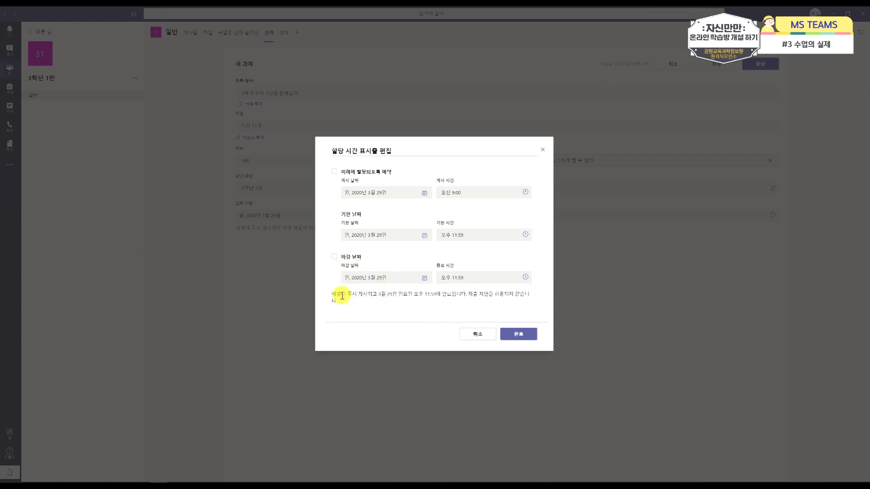
left_click(335, 257)
left_click_drag(336, 294, 513, 302)
left_click(428, 306)
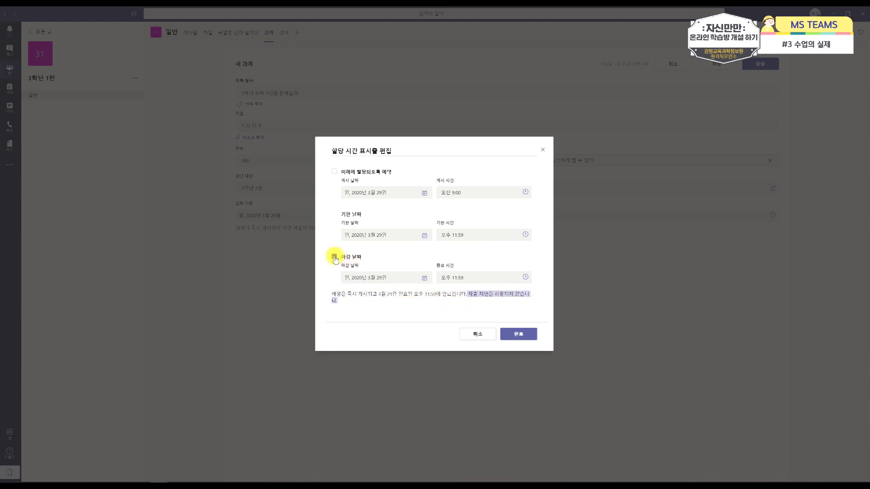
left_click(345, 300)
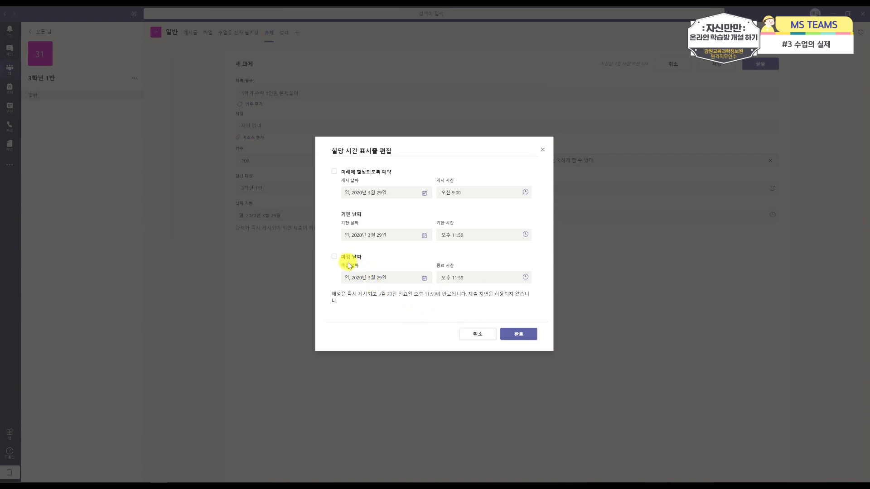
left_click(484, 334)
left_click_drag(287, 228, 311, 230)
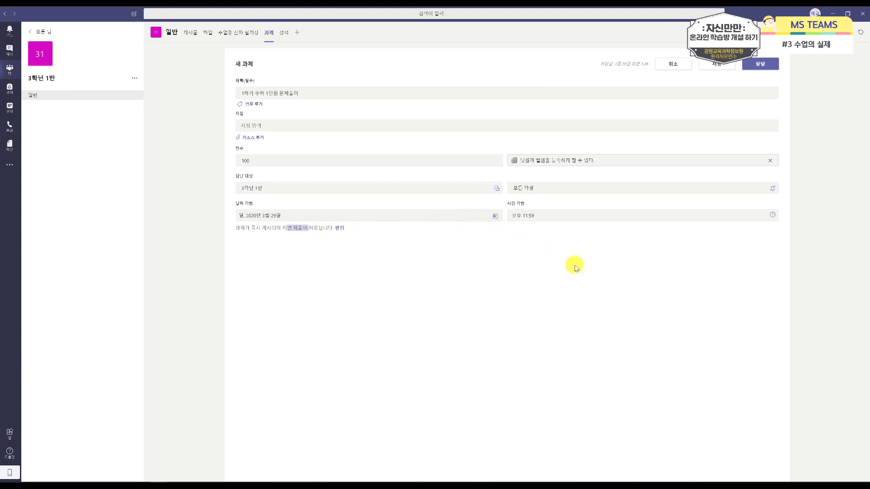
Step: Assign the completed assignment to the class and view its announcement in the channel posts
left_click(761, 64)
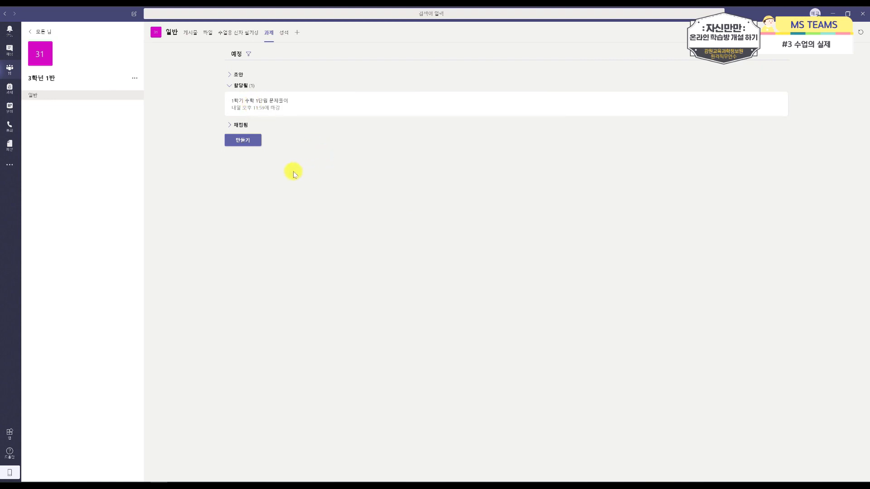
left_click(186, 36)
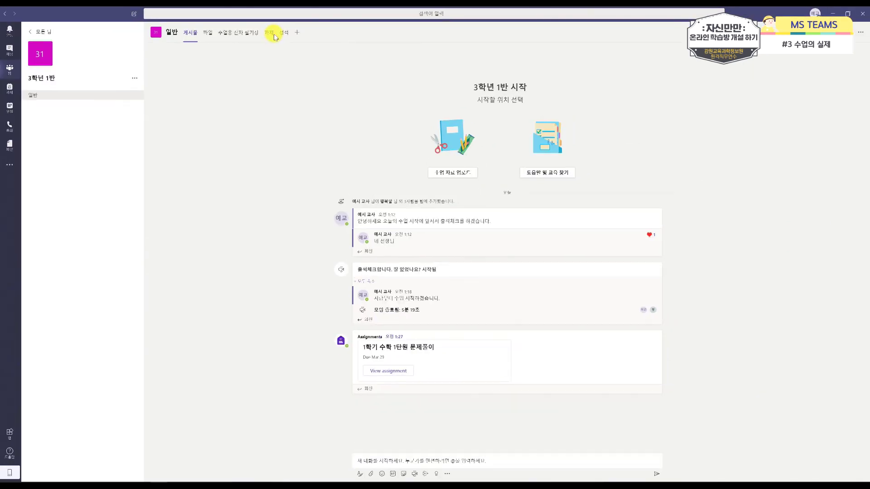
Step: Open the assigned "1학기 수학 1단원 문제풀이" assignment to review each student's submission status
left_click(271, 33)
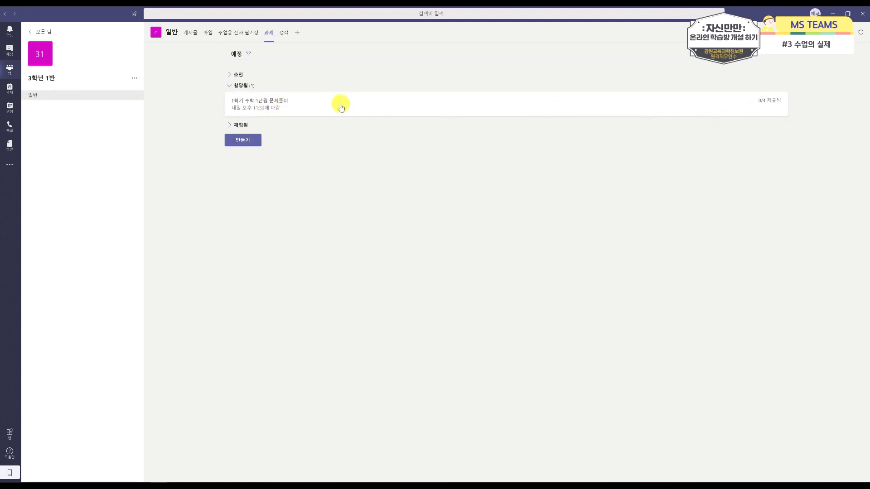
left_click(316, 107)
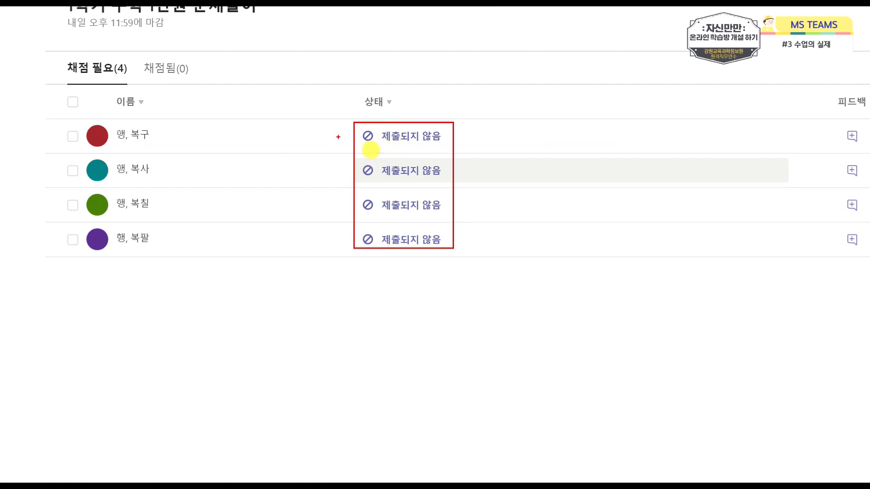
left_click_drag(360, 127, 426, 144)
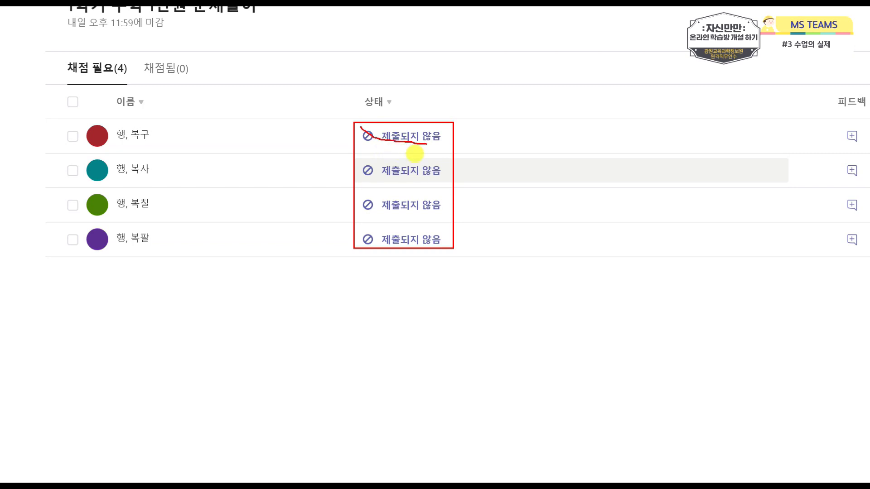
left_click_drag(360, 150, 433, 149)
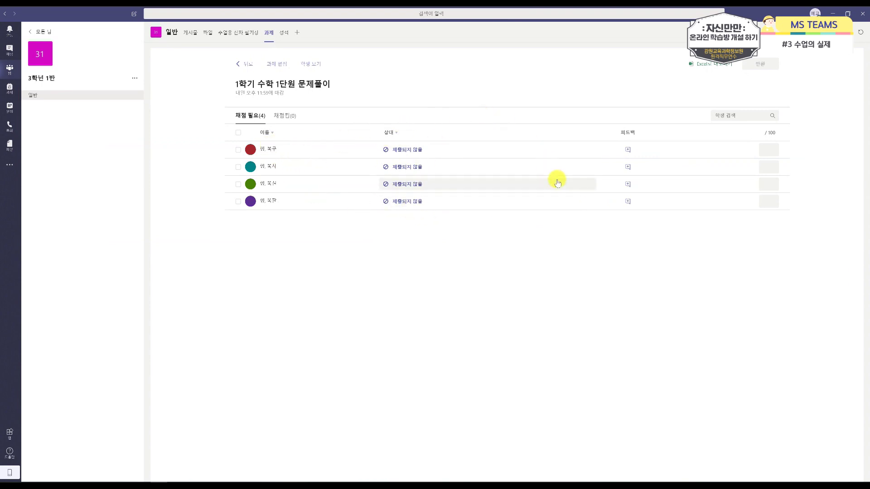
Step: Try the feedback box for the first listed student, and close it without keeping a comment or a score
left_click(628, 150)
left_click(545, 175)
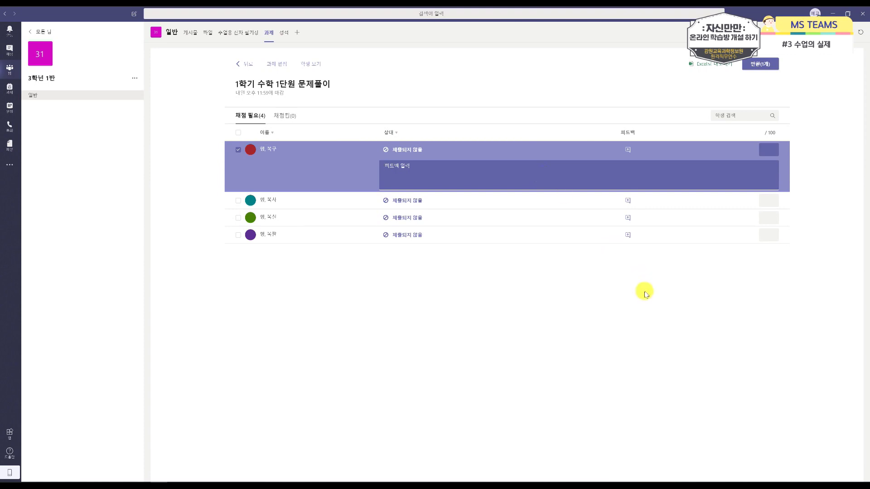
left_click(762, 247)
left_click(584, 172)
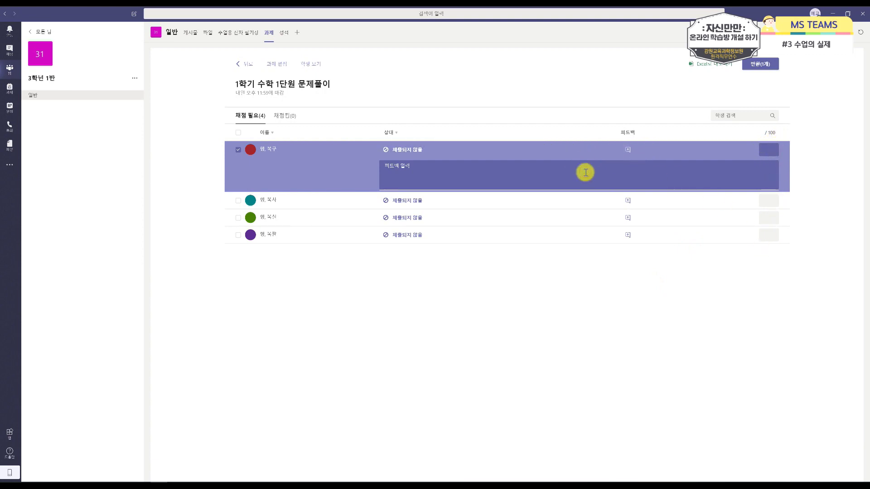
type("ㅅㅅ")
left_click(627, 152)
left_click(694, 258)
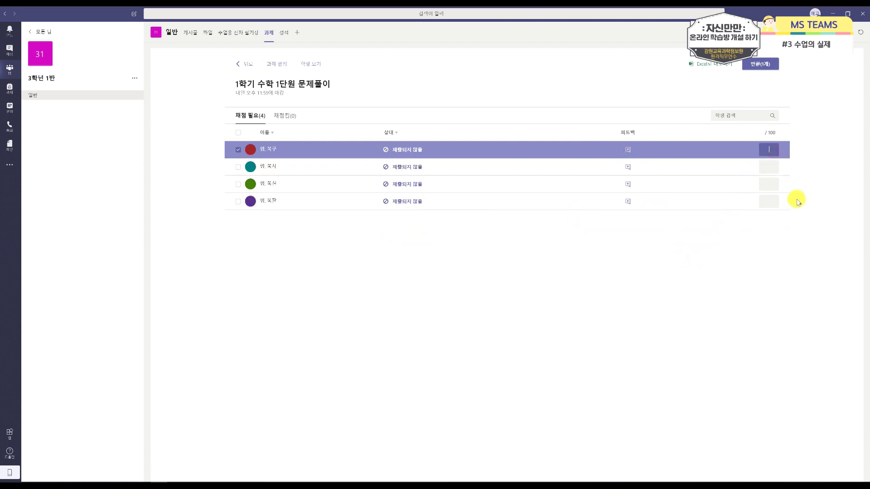
key("BackSpace")
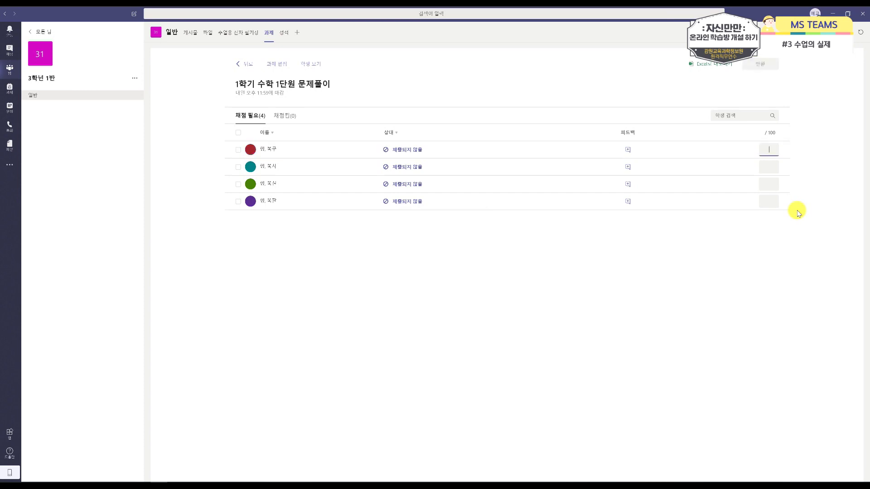
Step: Enter scores of 30, 40, 0 and 0 out of 100 for the four students in list order
type("10")
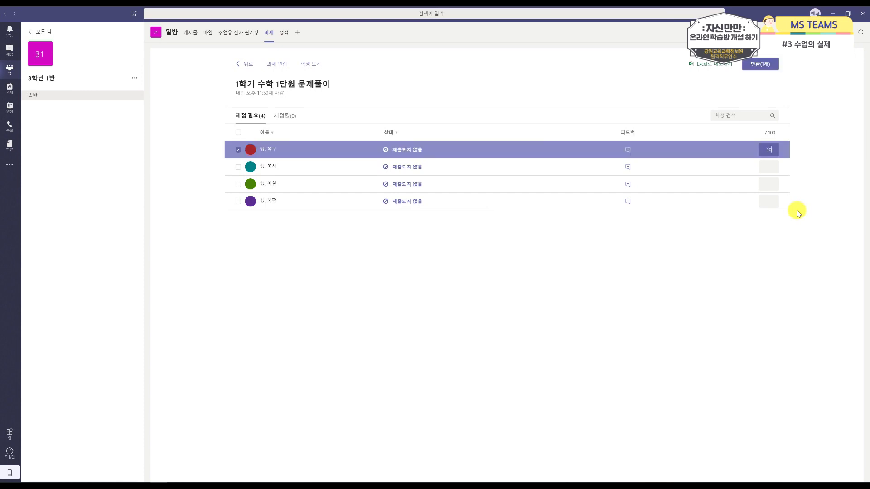
type("030")
left_click(767, 171)
type("40")
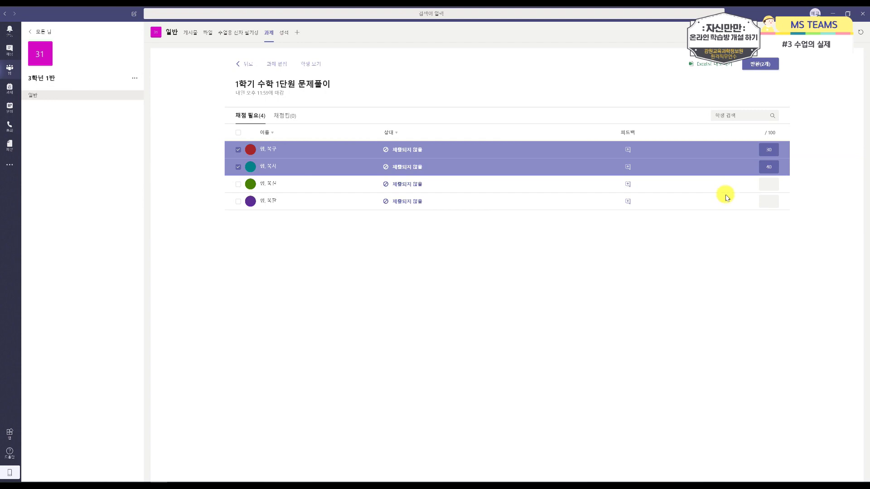
left_click(772, 183)
type("0")
left_click(772, 201)
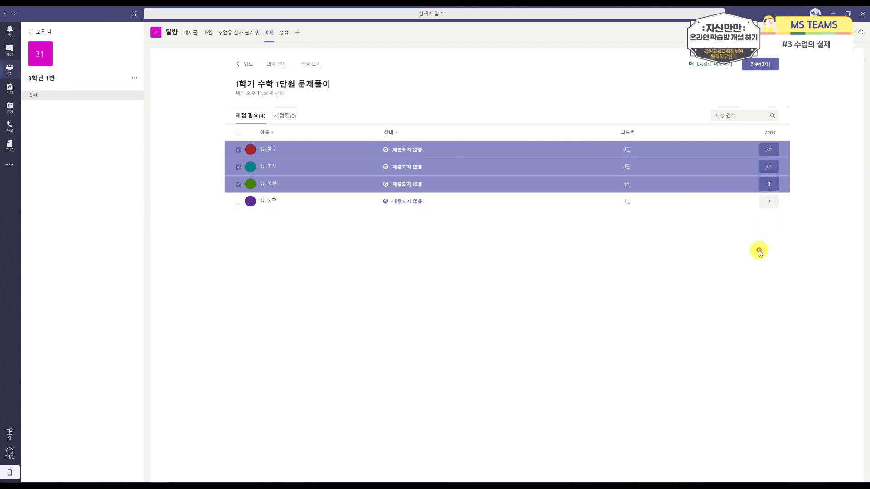
type("0")
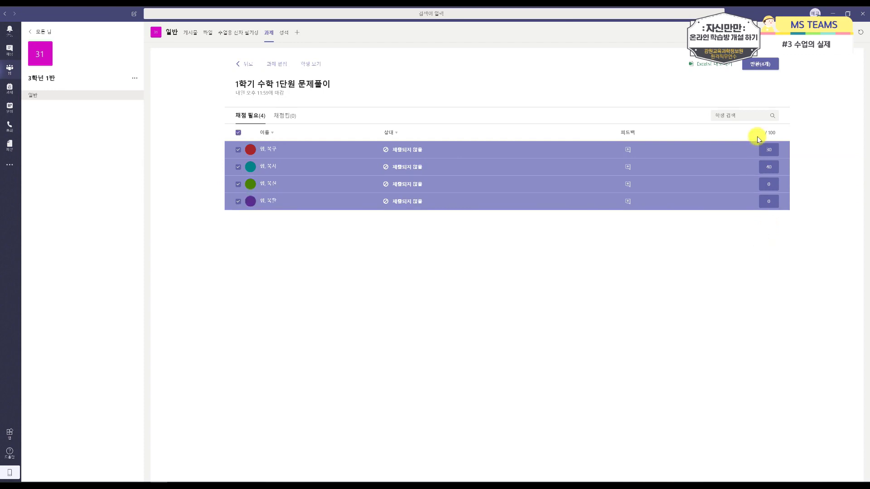
Step: Return the scored assignment to all four students and review the list of graded work
left_click(764, 64)
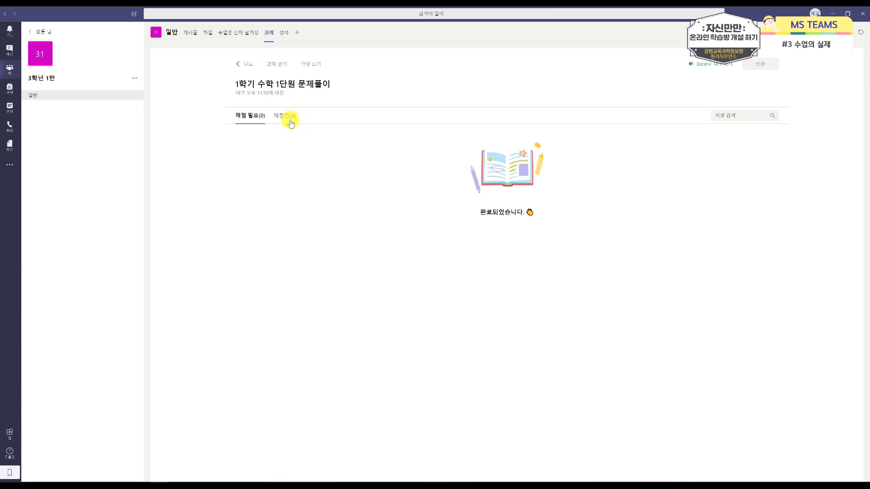
left_click(290, 118)
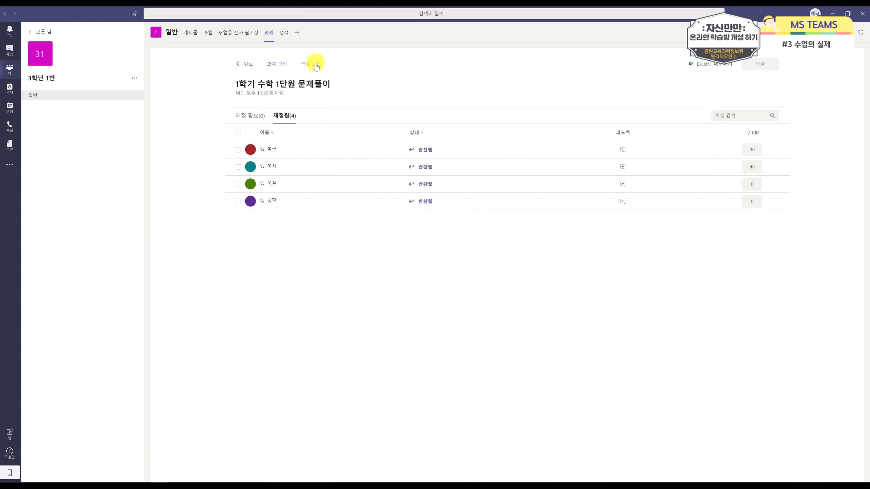
left_click(236, 67)
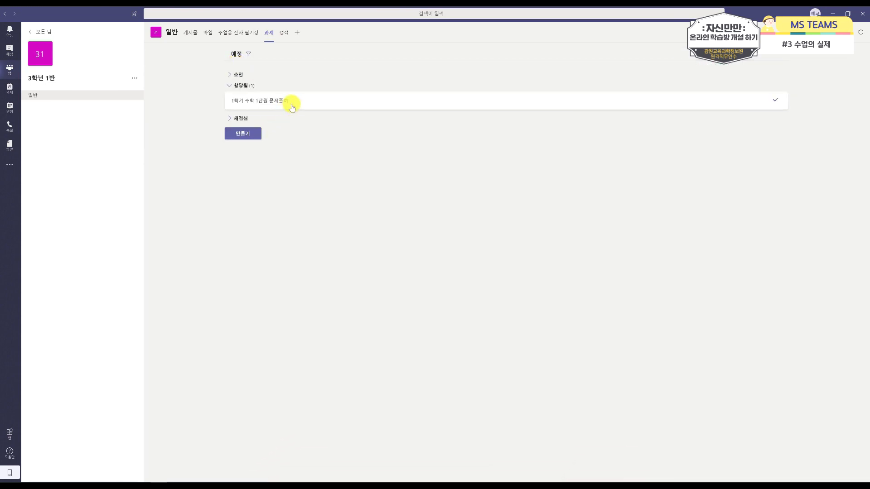
Step: Create a new assignment by reusing "1학기 수학 1단원 문제풀이" from the 3학년 1반 class
left_click(248, 135)
left_click(253, 124)
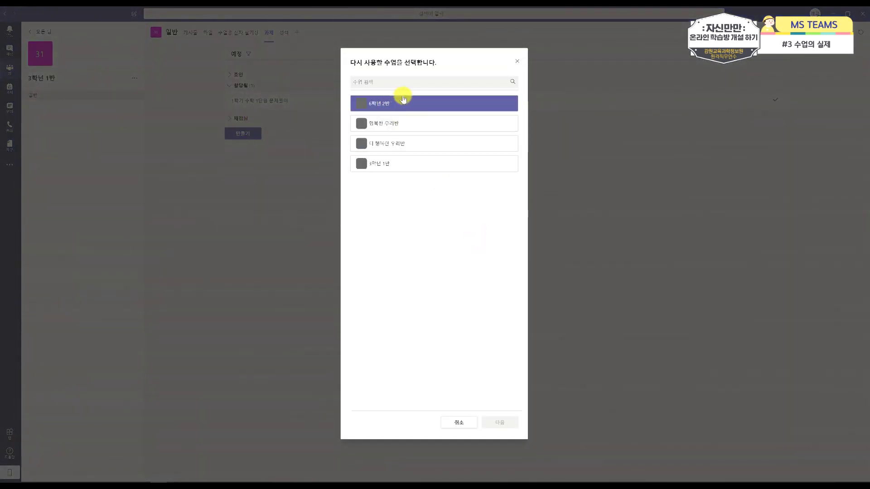
left_click(388, 164)
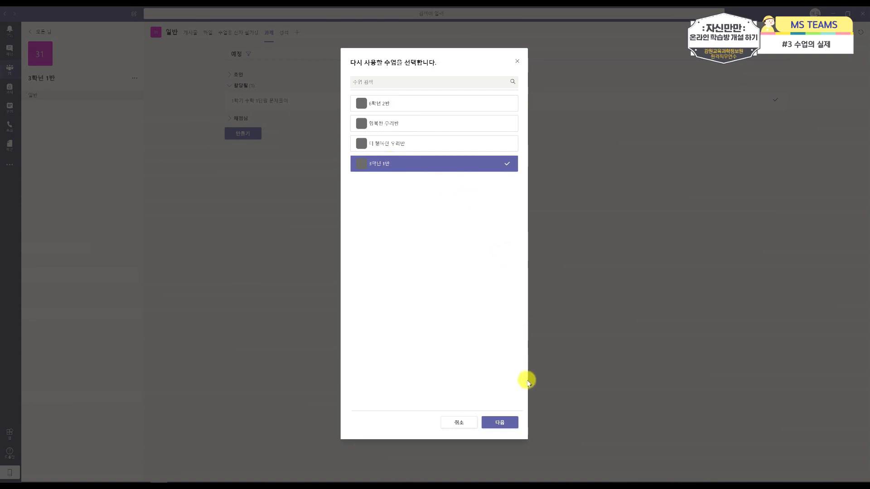
left_click(513, 423)
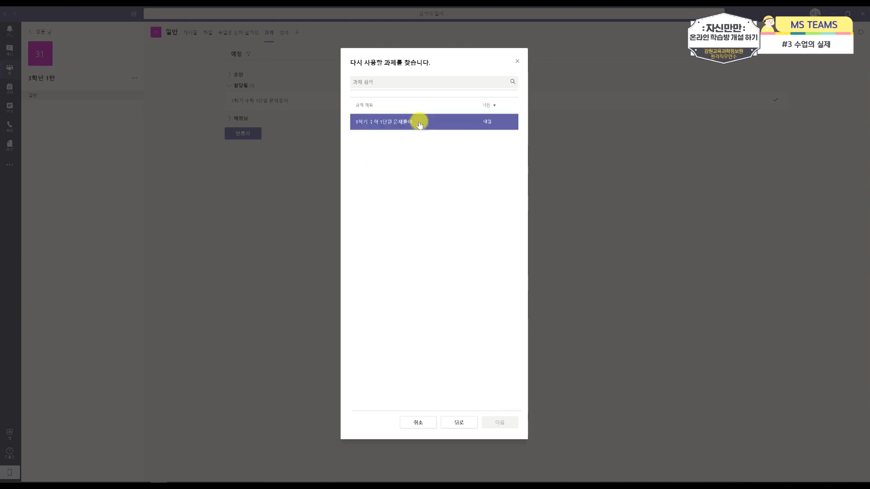
left_click(415, 123)
left_click(498, 422)
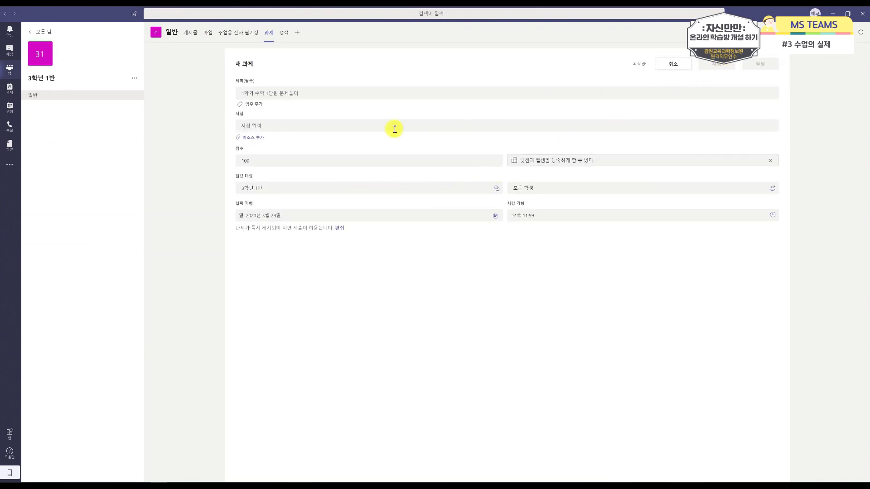
Step: Retitle the reused assignment as "1학기 수학 2단원 문제풀이"
left_click(424, 161)
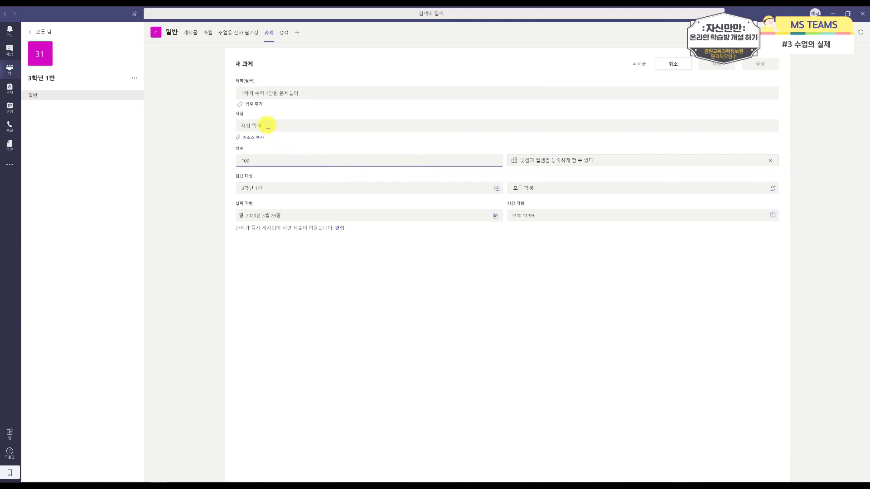
left_click(269, 94)
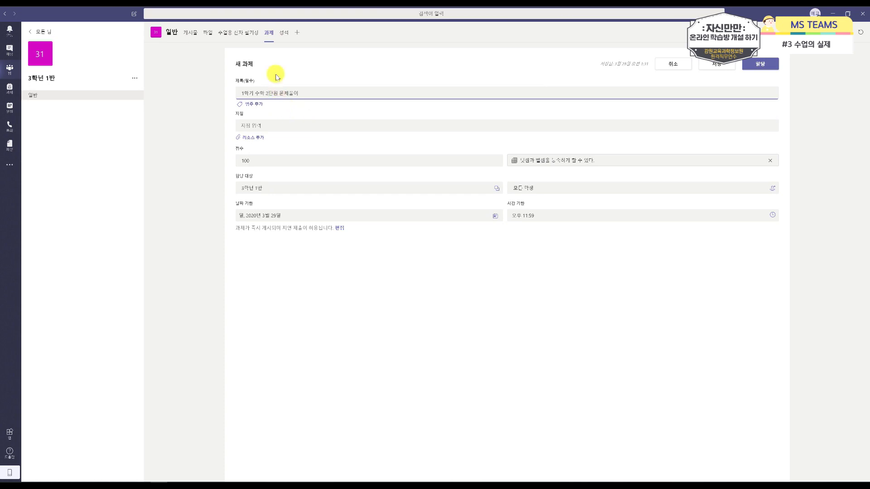
left_click(269, 35)
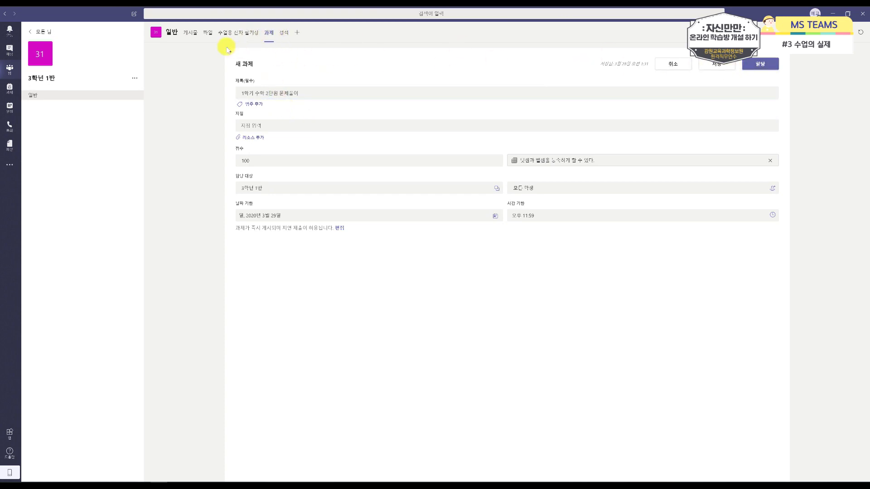
Step: Review the class channel posts and the private chat area, and return to the 3학년 1반 team
left_click(192, 35)
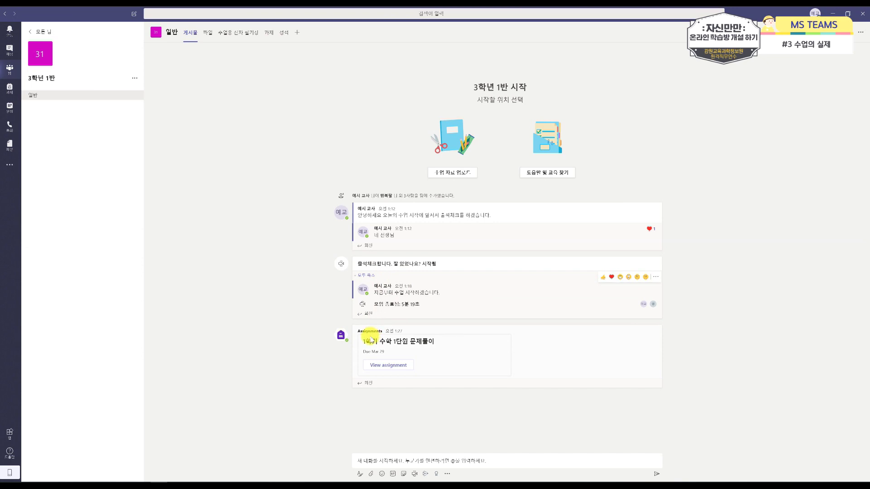
left_click(10, 49)
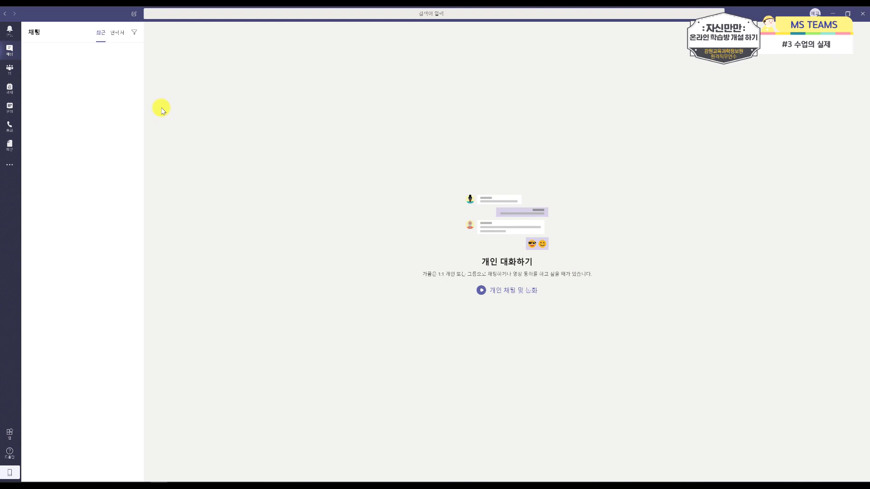
left_click(12, 71)
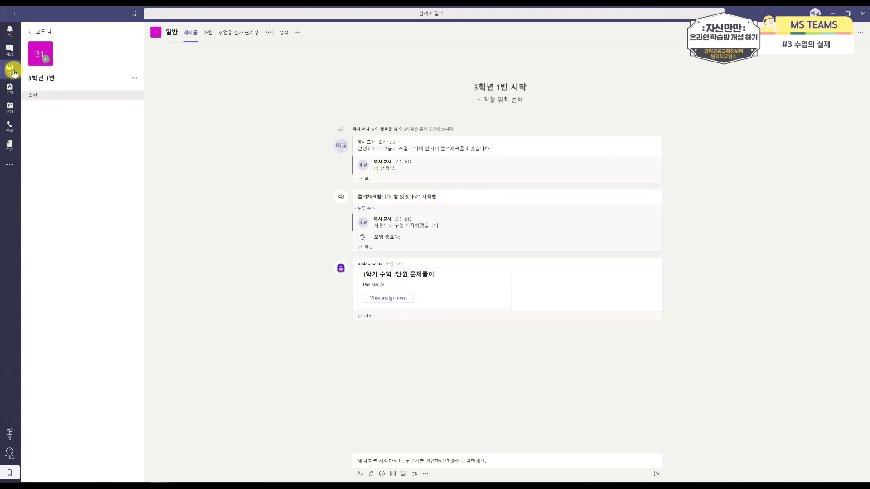